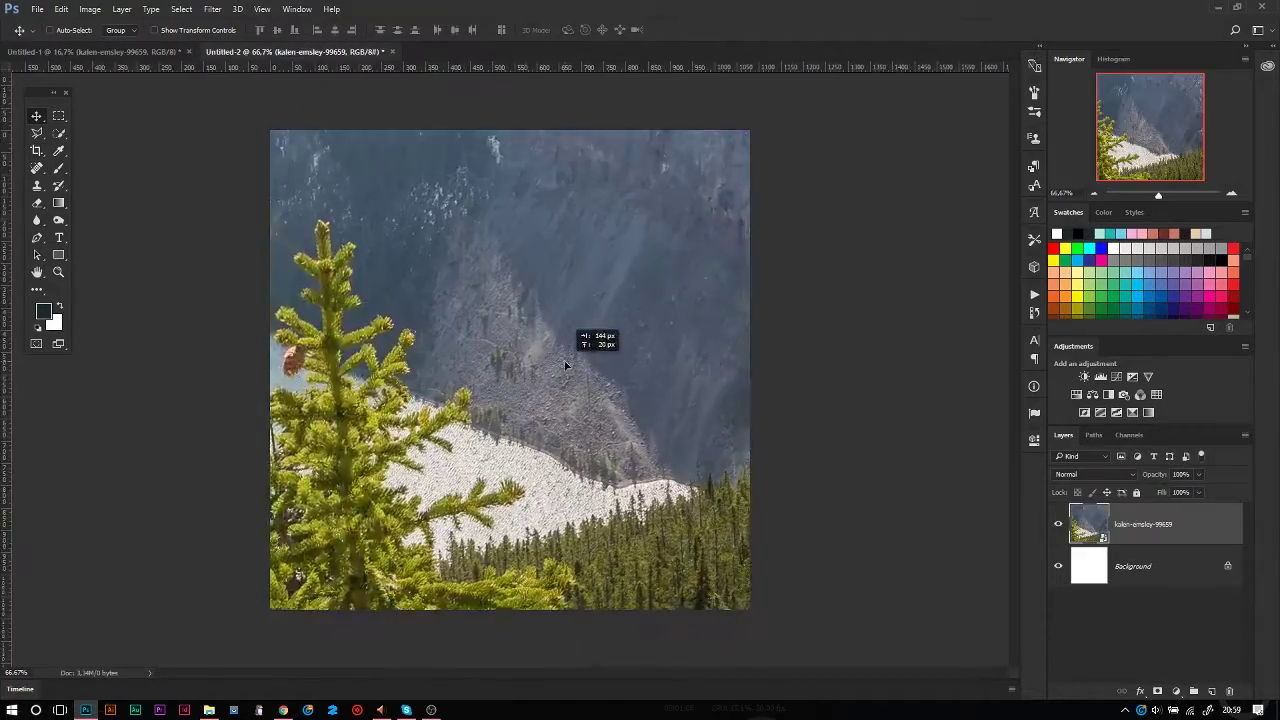
- Stretch the lake photo to fill the square canvas and edit the black-and-white gradient map
{"action": "left_click_drag", "start_coordinate": [750, 119], "coordinate": [606, 272]}
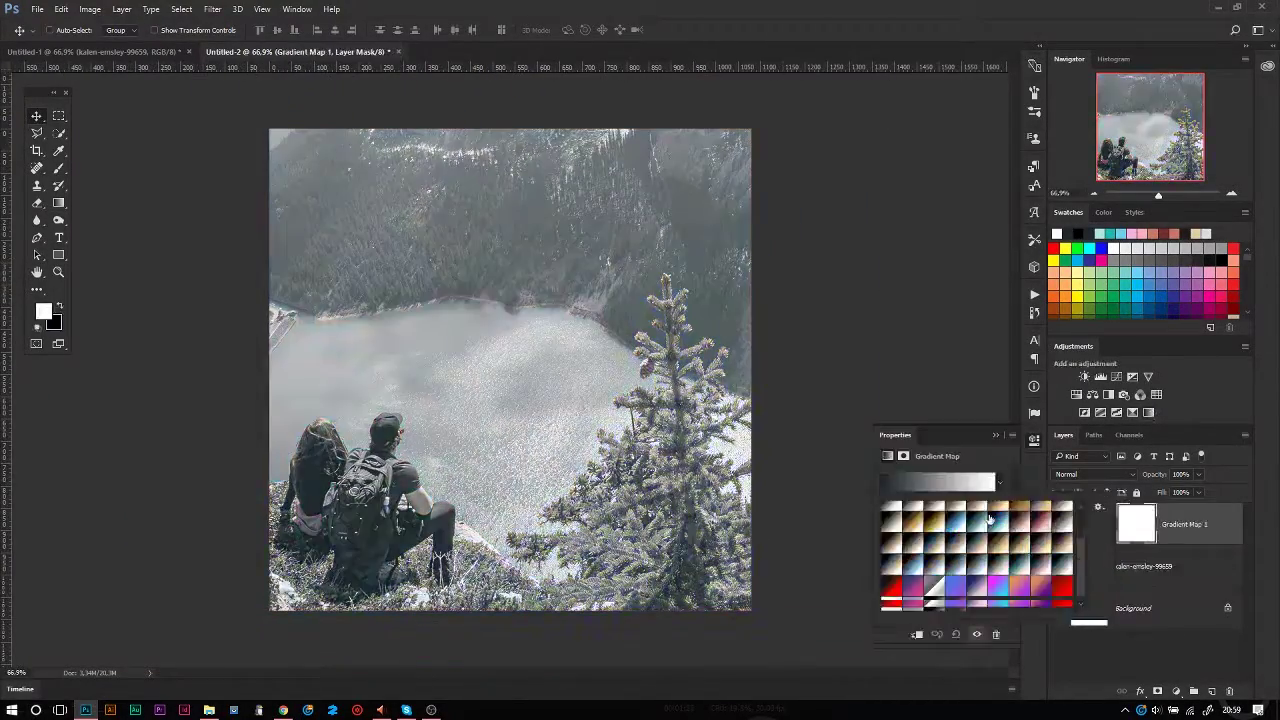
{"action": "left_click", "coordinate": [940, 483]}
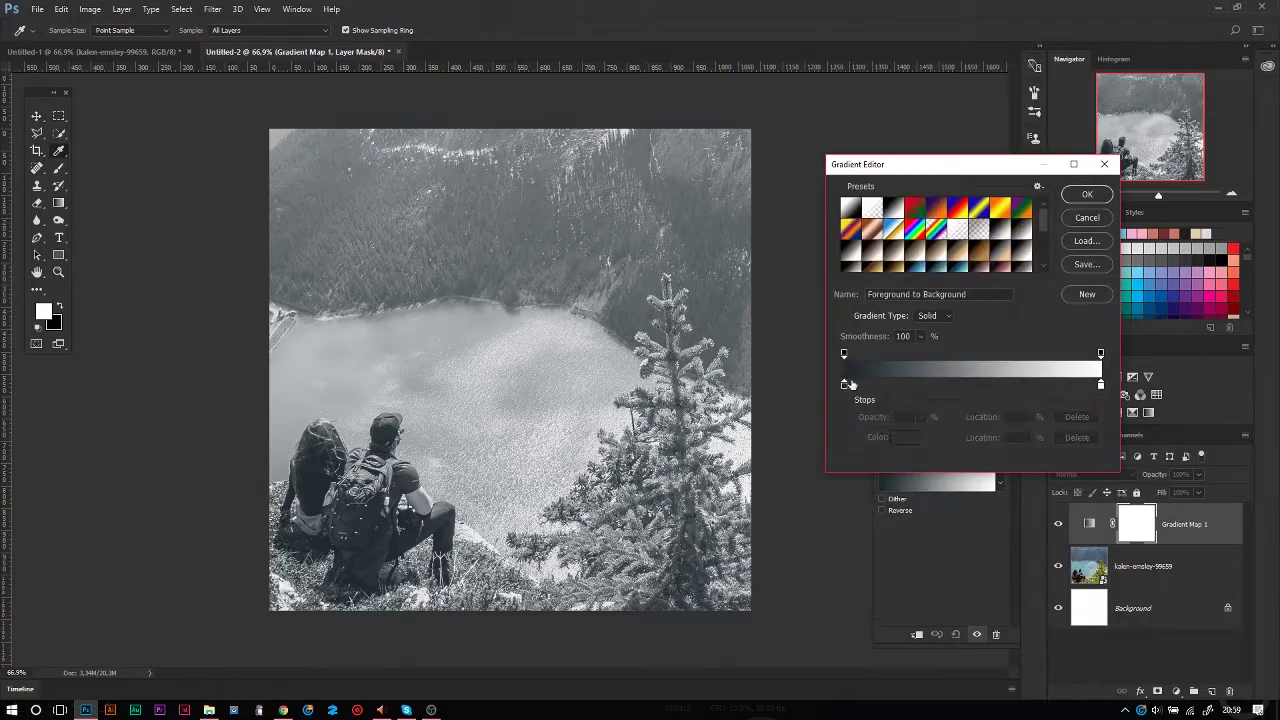
- Try dull red, light blue and yellow for the dark gradient stop
{"action": "double_click", "coordinate": [837, 385]}
{"action": "left_click_drag", "start_coordinate": [913, 335], "coordinate": [913, 252]}
{"action": "left_click", "coordinate": [790, 343]}
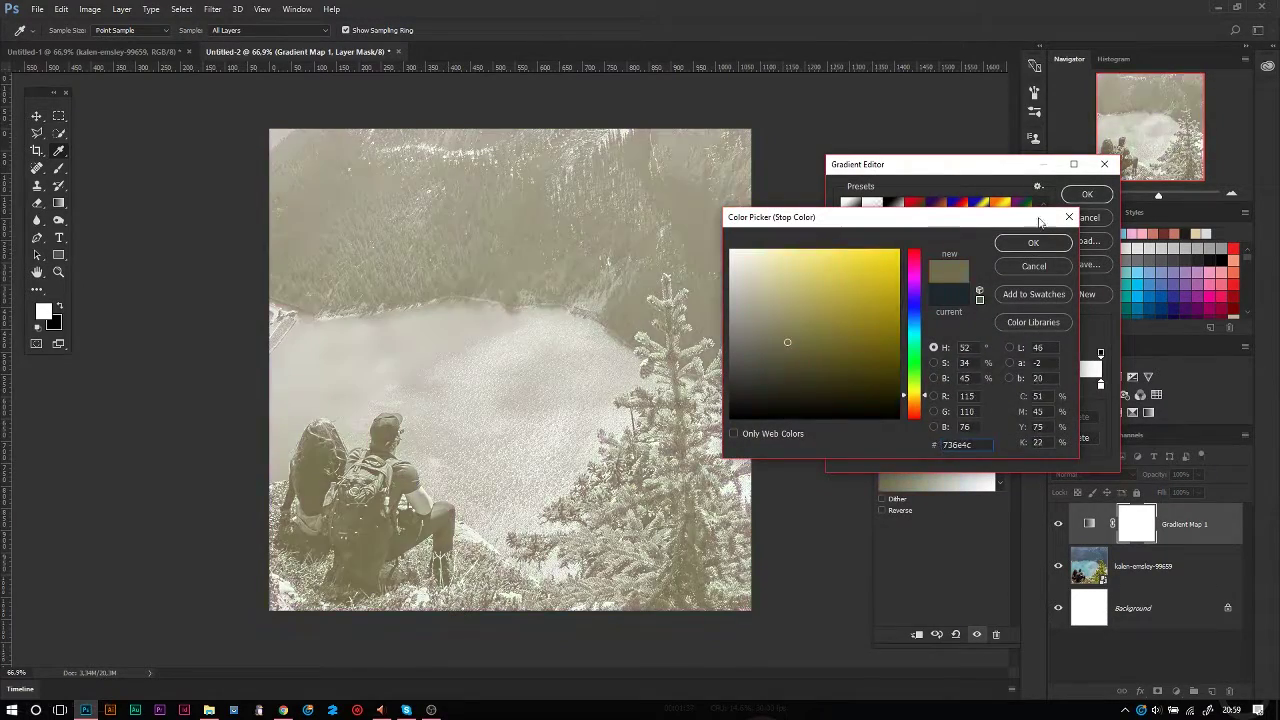
{"action": "left_click_drag", "start_coordinate": [913, 391], "coordinate": [913, 335]}
{"action": "mouse_move", "coordinate": [953, 223]}
{"action": "left_mouse_down"}
{"action": "mouse_move", "coordinate": [730, 205]}
{"action": "mouse_move", "coordinate": [907, 232]}
{"action": "left_mouse_up"}
{"action": "left_click_drag", "start_coordinate": [868, 343], "coordinate": [868, 323]}
{"action": "left_click", "coordinate": [738, 262]}
{"action": "left_click_drag", "start_coordinate": [730, 226], "coordinate": [680, 228]}
{"action": "mouse_move", "coordinate": [818, 326]}
{"action": "left_mouse_down"}
{"action": "mouse_move", "coordinate": [818, 407]}
{"action": "mouse_move", "coordinate": [818, 272]}
{"action": "mouse_move", "coordinate": [820, 334]}
{"action": "left_mouse_up"}
{"action": "left_click", "coordinate": [938, 254]}
- Try olive, then light blue, for the other gradient stop
{"action": "double_click", "coordinate": [843, 385]}
{"action": "left_click", "coordinate": [675, 400]}
{"action": "left_click", "coordinate": [938, 254]}
{"action": "left_click", "coordinate": [903, 437]}
{"action": "left_click", "coordinate": [684, 252]}
{"action": "left_click", "coordinate": [938, 254]}
- Move the left gradient stop to location 19 and colour it dark teal
{"action": "left_click_drag", "start_coordinate": [843, 385], "coordinate": [893, 387]}
{"action": "double_click", "coordinate": [893, 387]}
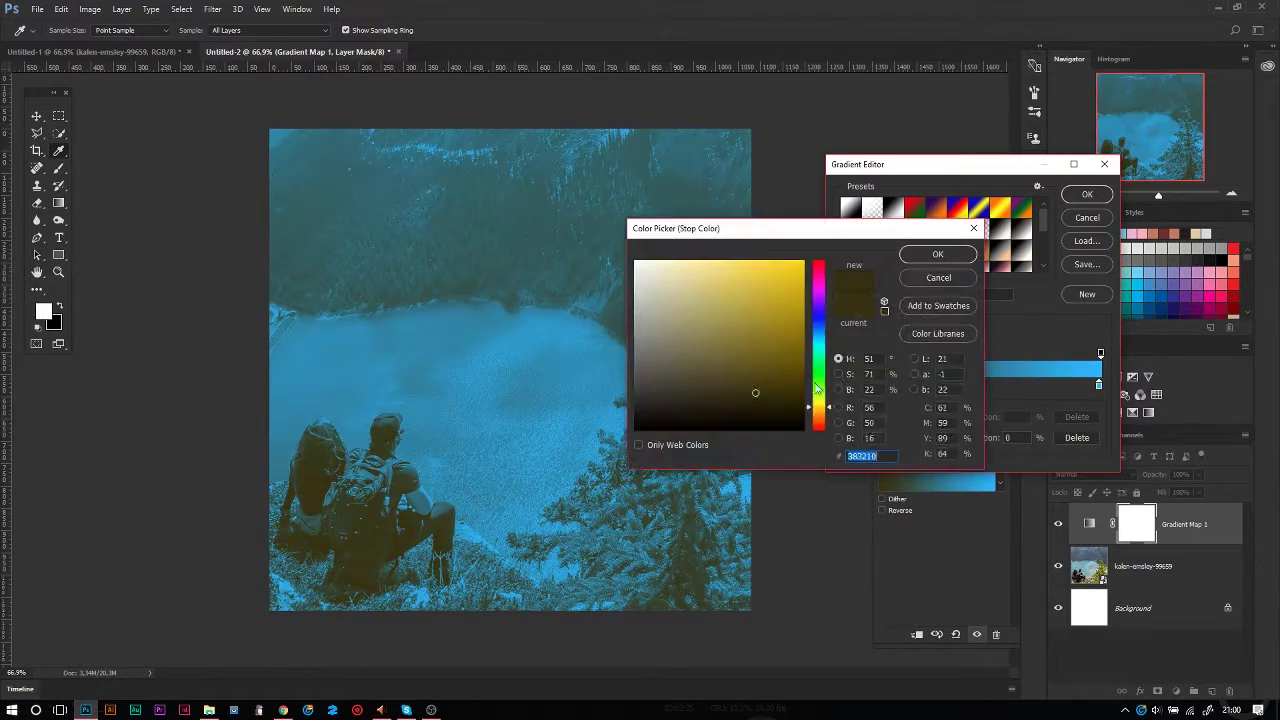
{"action": "mouse_move", "coordinate": [818, 405]}
{"action": "left_mouse_down"}
{"action": "mouse_move", "coordinate": [818, 317]}
{"action": "mouse_move", "coordinate": [814, 371]}
{"action": "mouse_move", "coordinate": [818, 350]}
{"action": "left_mouse_up"}
{"action": "left_click", "coordinate": [938, 254]}
- Move the right stop to 99% and colour it light pink
{"action": "left_click", "coordinate": [1098, 386]}
{"action": "mouse_move", "coordinate": [1098, 386]}
{"action": "left_mouse_down"}
{"action": "mouse_move", "coordinate": [1075, 386]}
{"action": "mouse_move", "coordinate": [1099, 386]}
{"action": "left_mouse_up"}
{"action": "double_click", "coordinate": [1099, 386]}
{"action": "left_click_drag", "start_coordinate": [818, 371], "coordinate": [818, 297]}
{"action": "left_click", "coordinate": [702, 264]}
{"action": "left_click", "coordinate": [786, 325]}
{"action": "left_click", "coordinate": [938, 254]}
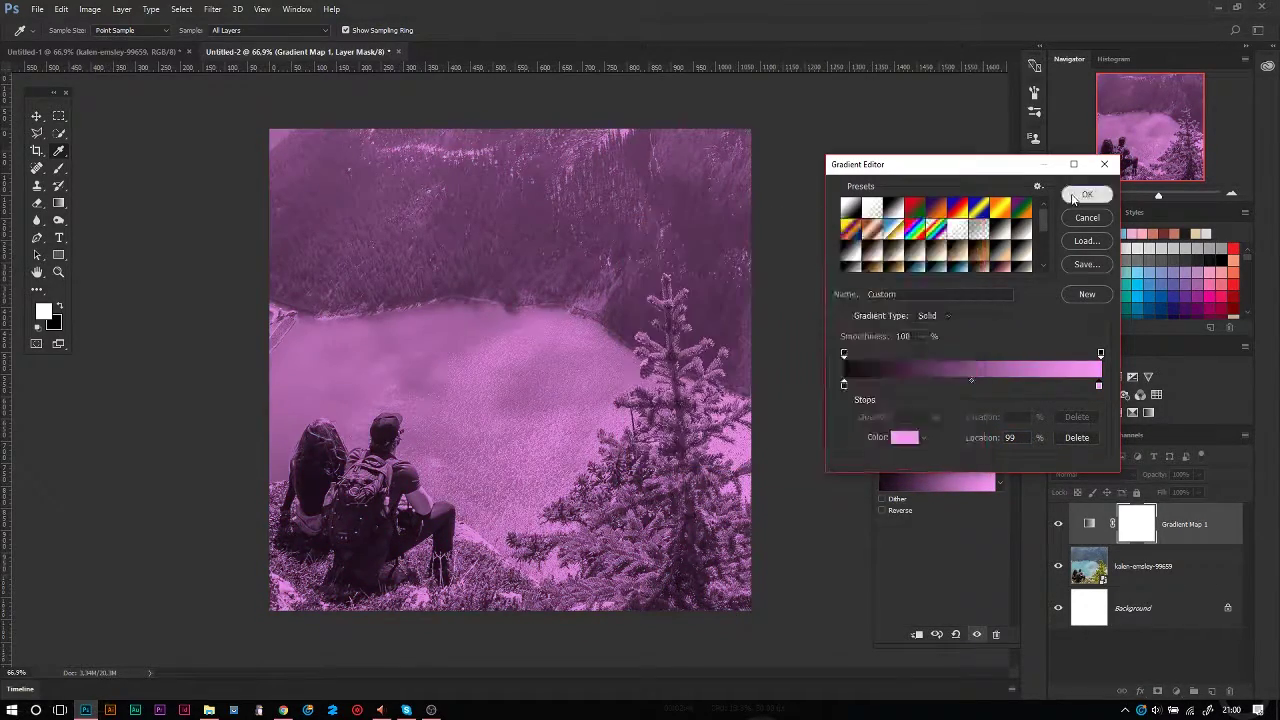
{"action": "left_click", "coordinate": [1087, 193]}
{"action": "key", "text": "u"}
{"action": "scroll", "coordinate": [510, 370], "scroll_direction": "down", "scroll_amount": 1}
- Draw a dark rectangle band across the middle of the photo
{"action": "left_click_drag", "start_coordinate": [287, 318], "coordinate": [745, 432]}
{"action": "key", "text": "t"}
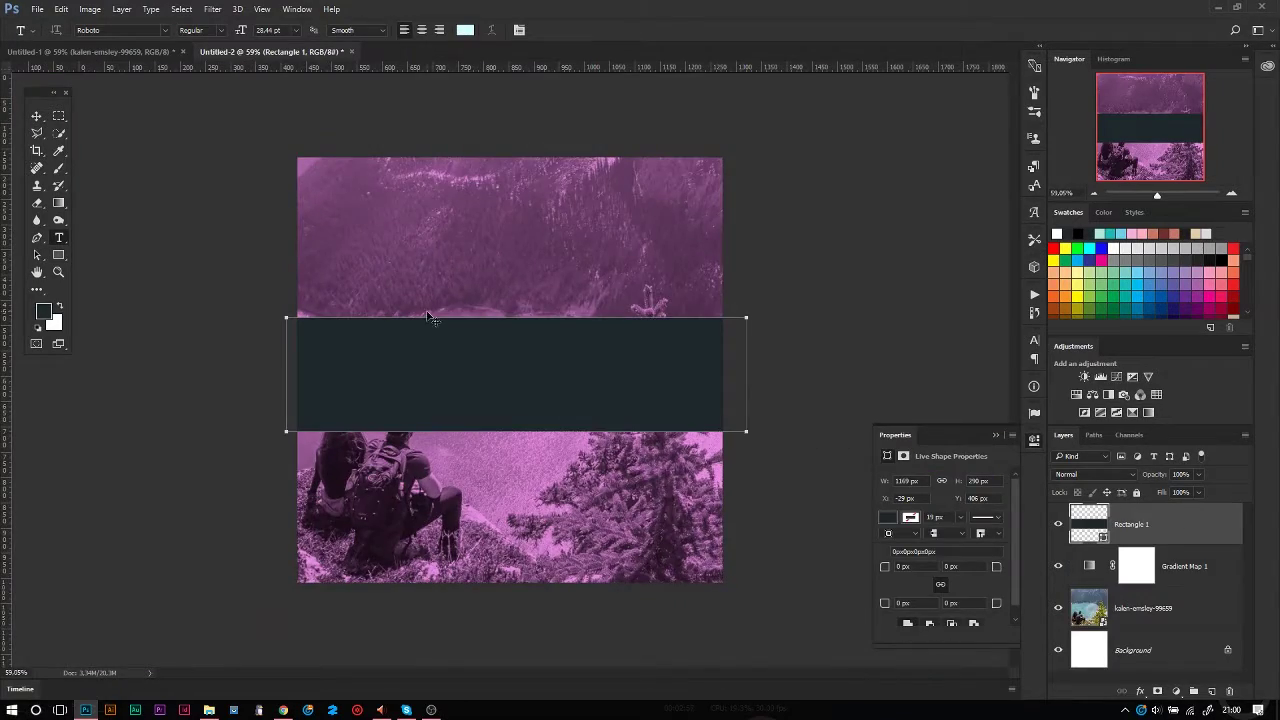
{"action": "scroll", "coordinate": [457, 377], "scroll_direction": "up", "scroll_amount": 2}
{"action": "scroll", "coordinate": [571, 400], "scroll_direction": "down", "scroll_amount": 1}
- Add 'LIVE YOUR LIFE AS YOU WANT' with 'BE CREATIVE' just beneath it
{"action": "left_click", "coordinate": [490, 412]}
{"action": "type", "text": "LIVE YOUR LIFE AS YOU WANT"}
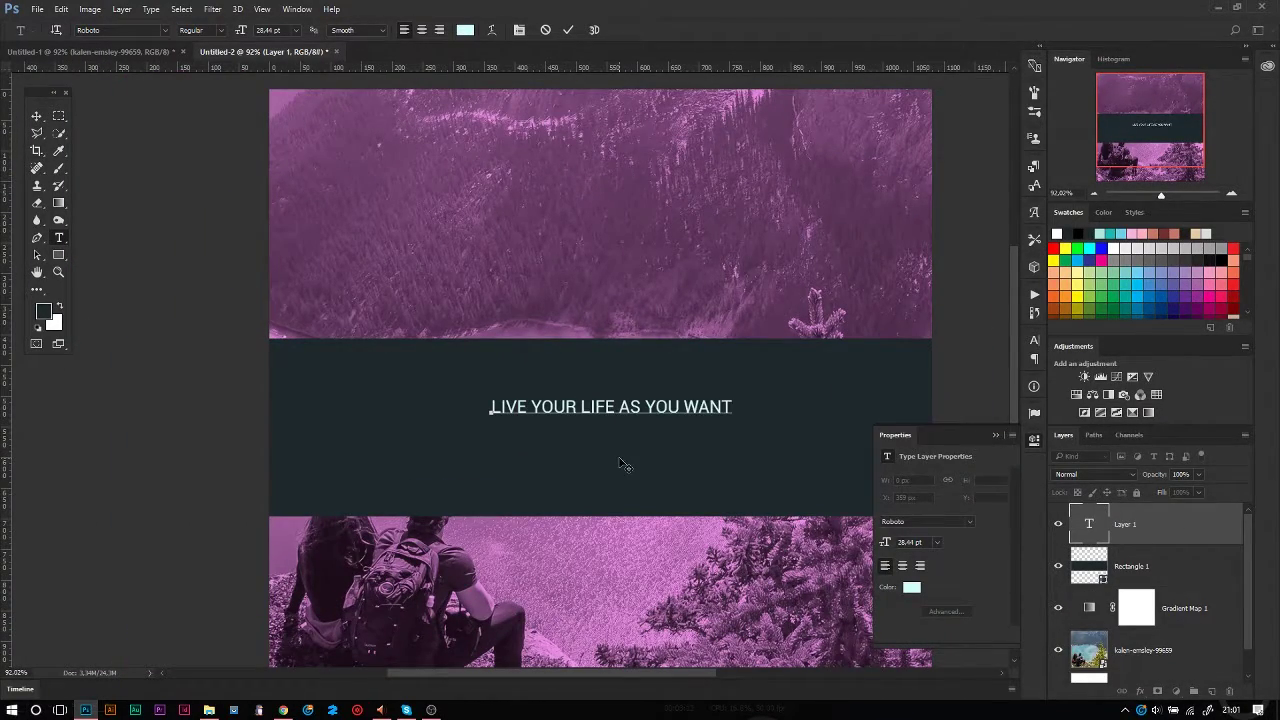
{"action": "key", "text": "ctrl+Return"}
{"action": "left_click", "coordinate": [183, 29]}
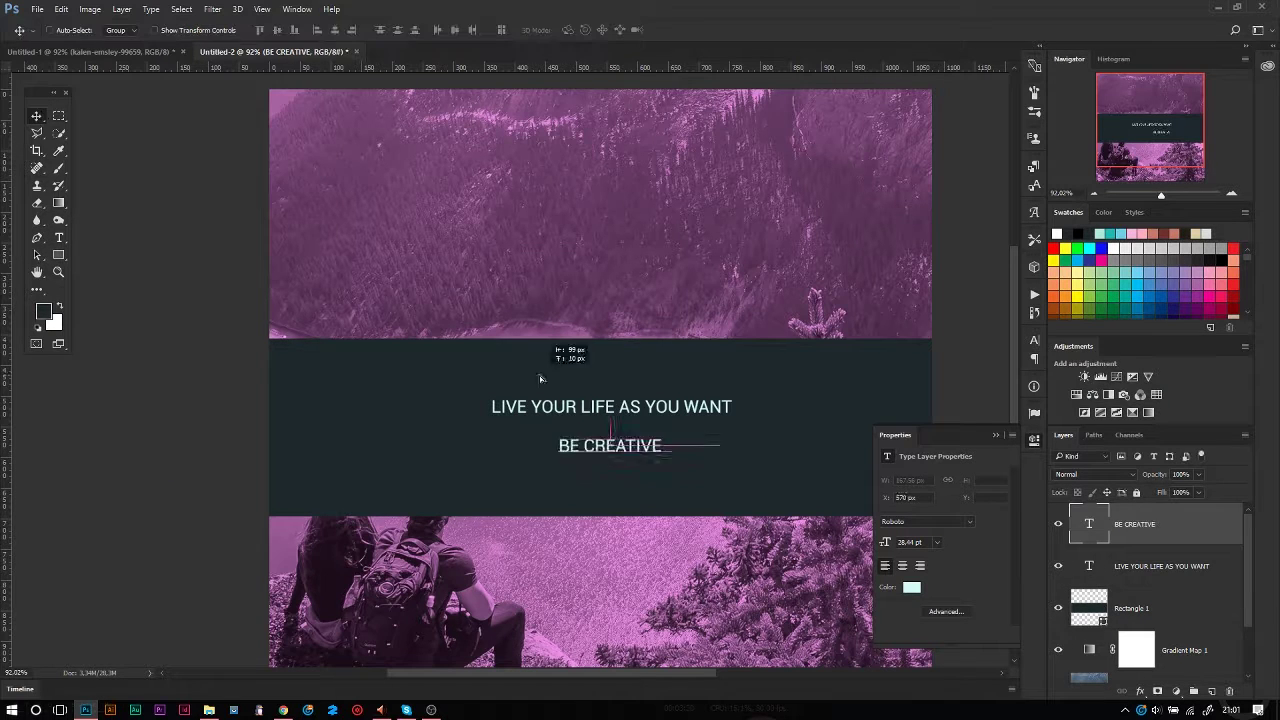
{"action": "left_click_drag", "start_coordinate": [712, 437], "coordinate": [655, 410]}
{"action": "key", "text": "ctrl+Return"}
{"action": "left_click", "coordinate": [165, 30]}
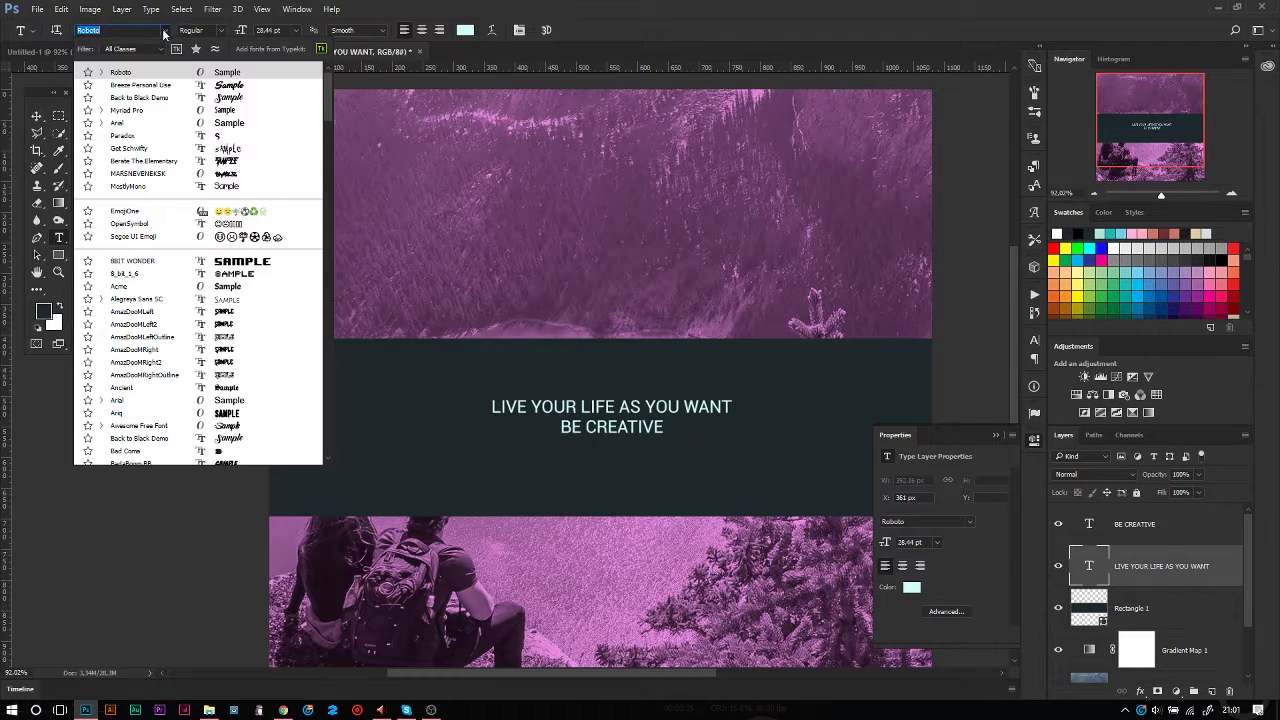
- Set the quote in Back to Black Demo and retype it in sentence case
{"action": "left_click", "coordinate": [120, 91]}
{"action": "key", "text": "ctrl+a"}
{"action": "key", "text": "ctrl+t"}
{"action": "type", "text": "Live your"}
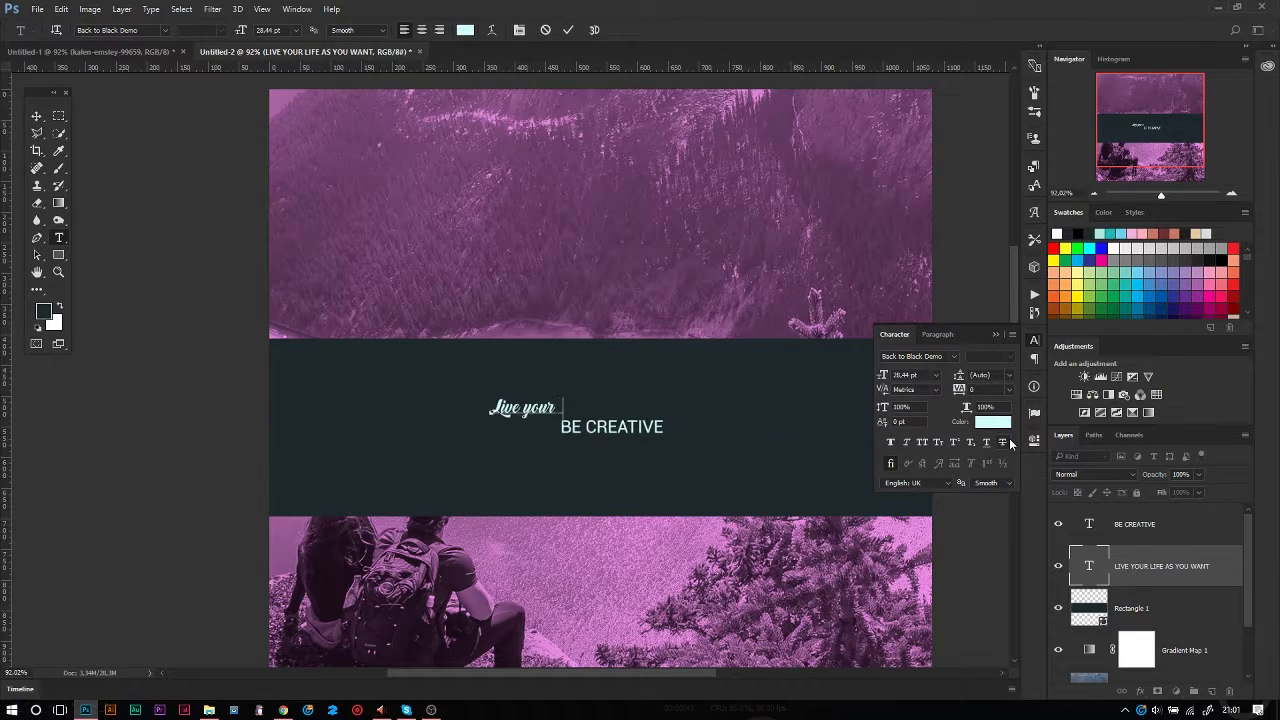
{"action": "left_click", "coordinate": [36, 116]}
- Scale up the script quote and widen BE CREATIVE's letter spacing
{"action": "key", "text": "ctrl+t"}
{"action": "left_click_drag", "start_coordinate": [667, 418], "coordinate": [705, 437]}
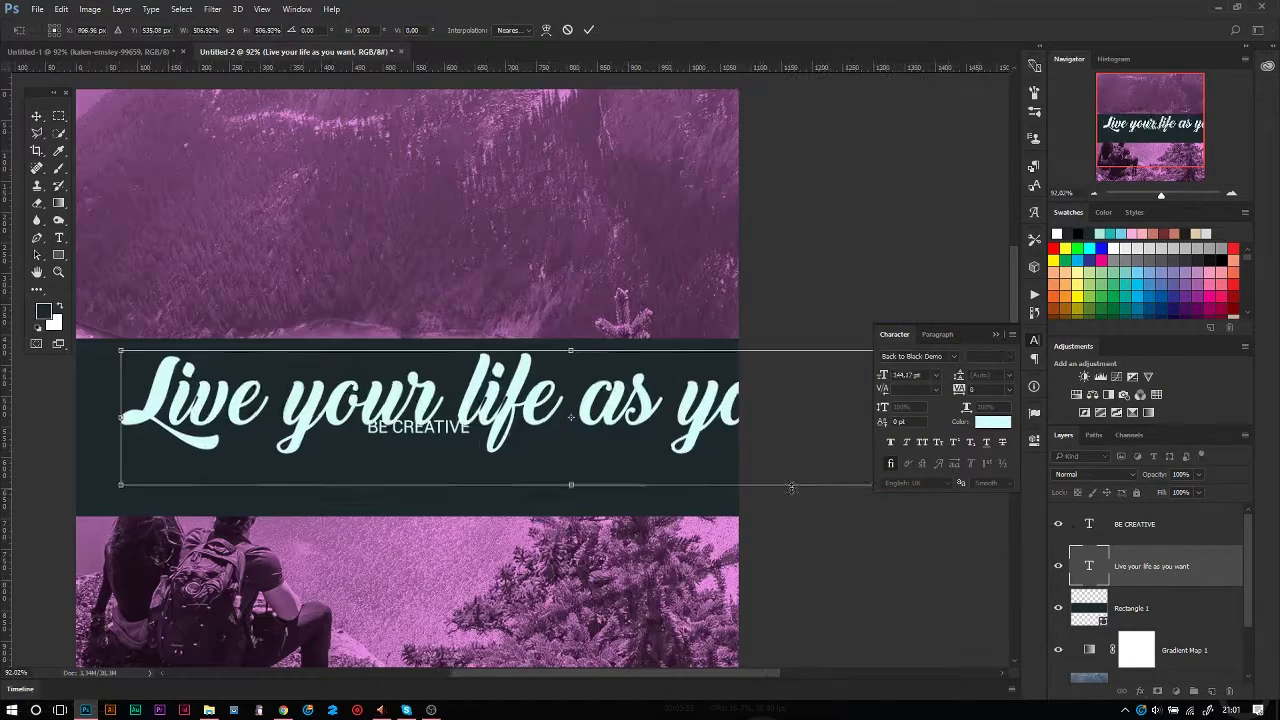
{"action": "key", "text": "Return"}
{"action": "left_click", "coordinate": [1134, 524]}
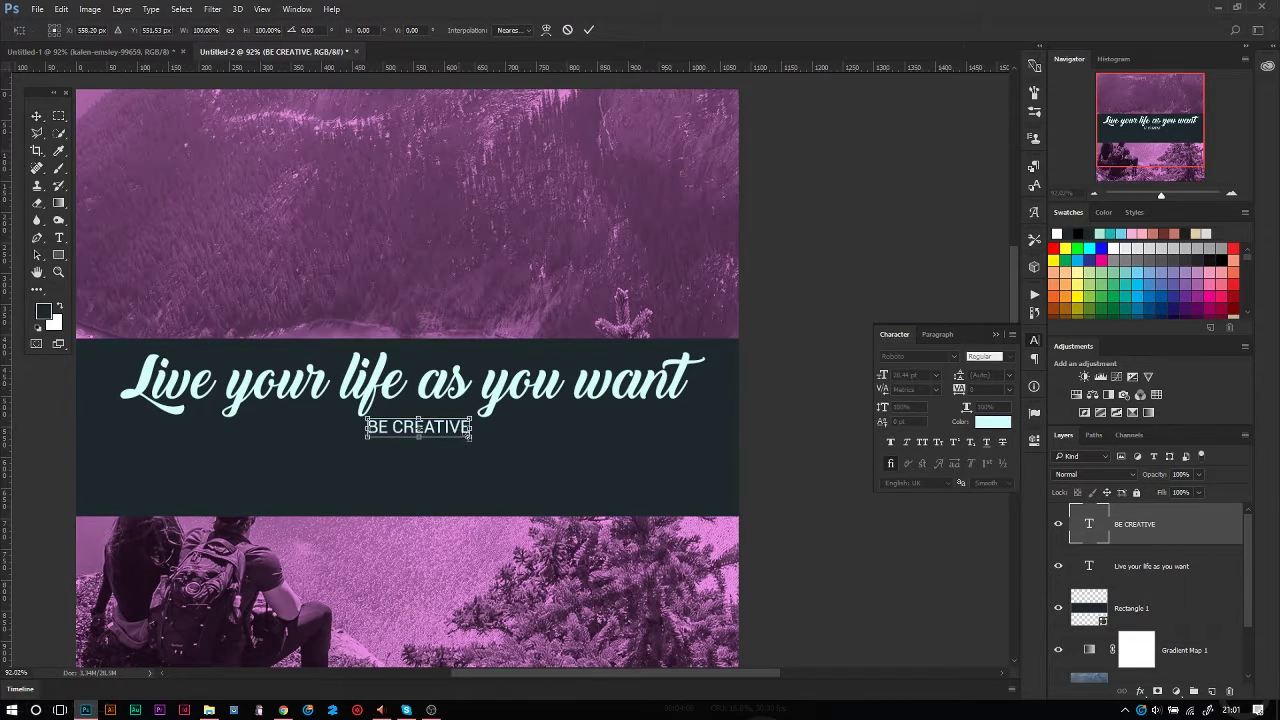
{"action": "double_click", "coordinate": [1089, 524]}
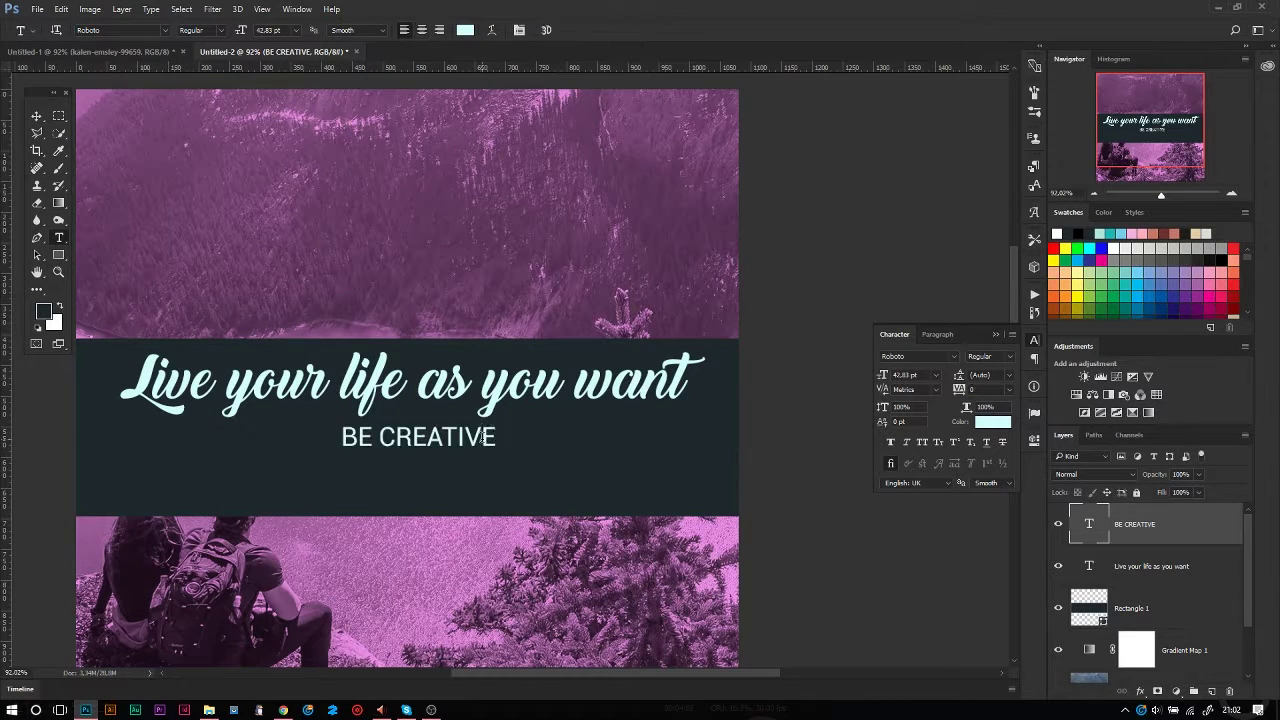
{"action": "left_click_drag", "start_coordinate": [957, 392], "coordinate": [22, 104]}
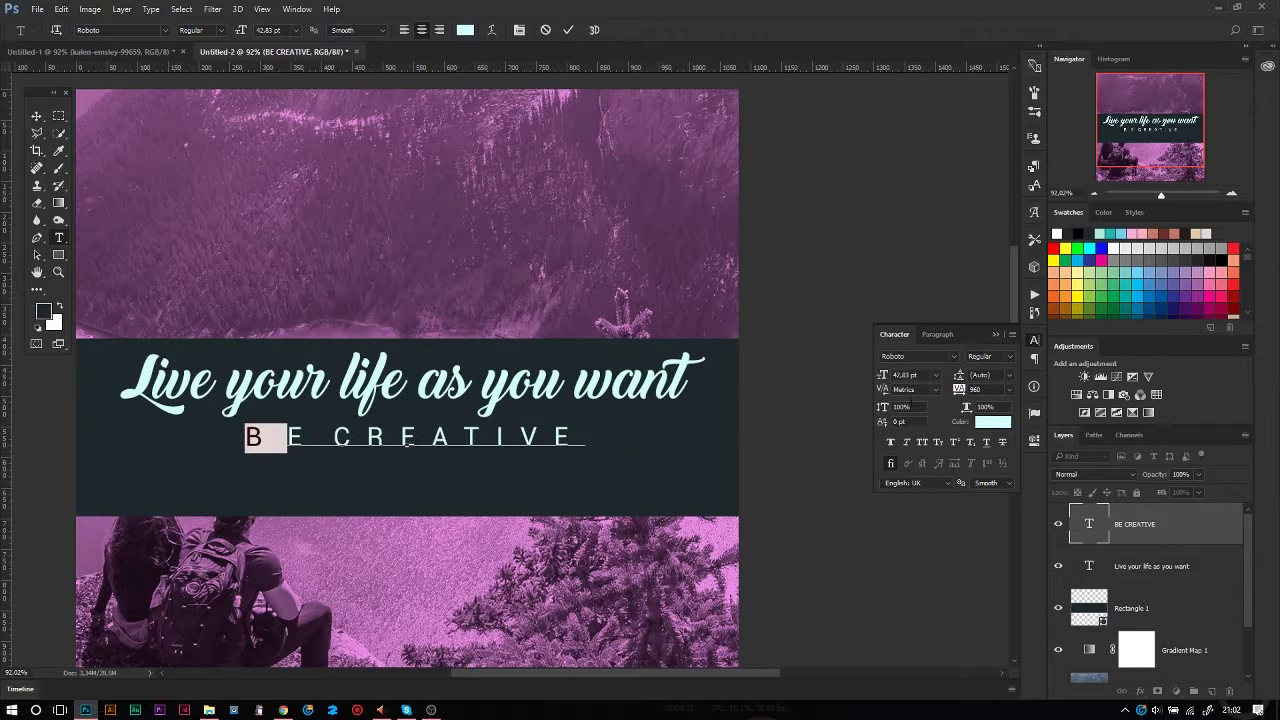
- Adjust the BE CREATIVE spacing and remove BE from that line
{"action": "key", "text": "ctrl+Return"}
{"action": "double_click", "coordinate": [493, 442]}
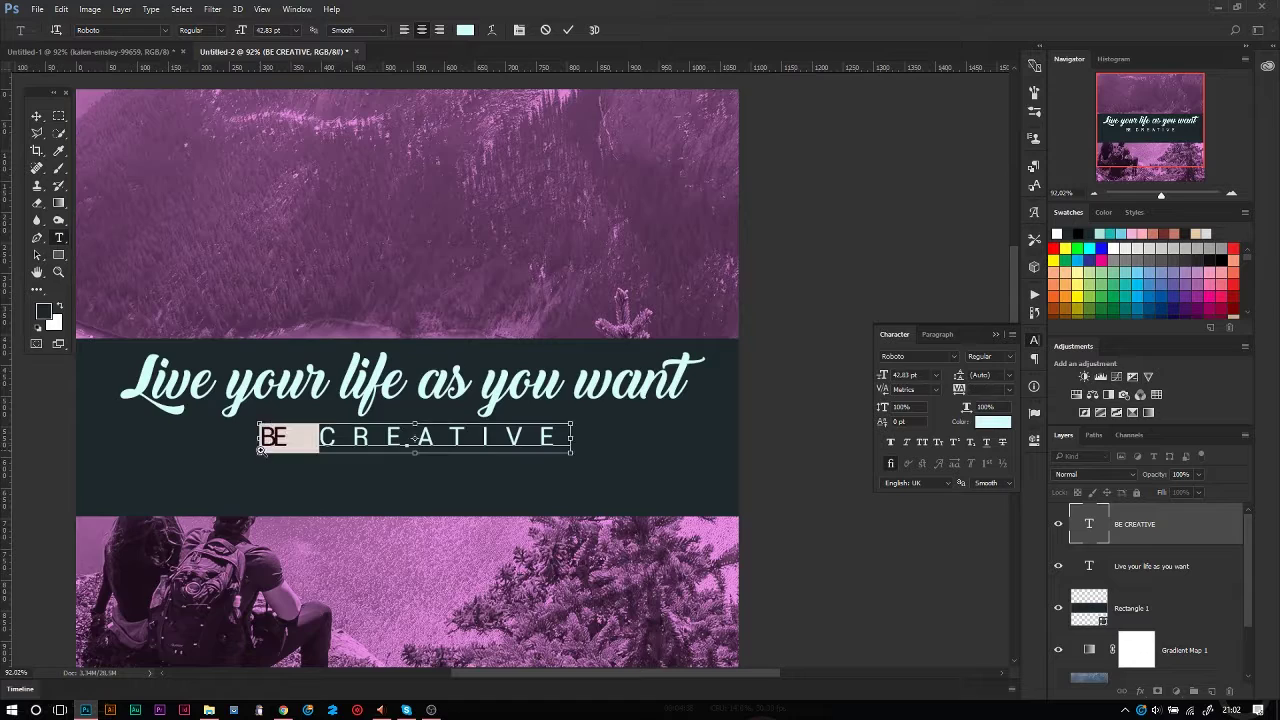
{"action": "scroll", "coordinate": [262, 447], "scroll_direction": "up", "scroll_amount": 10}
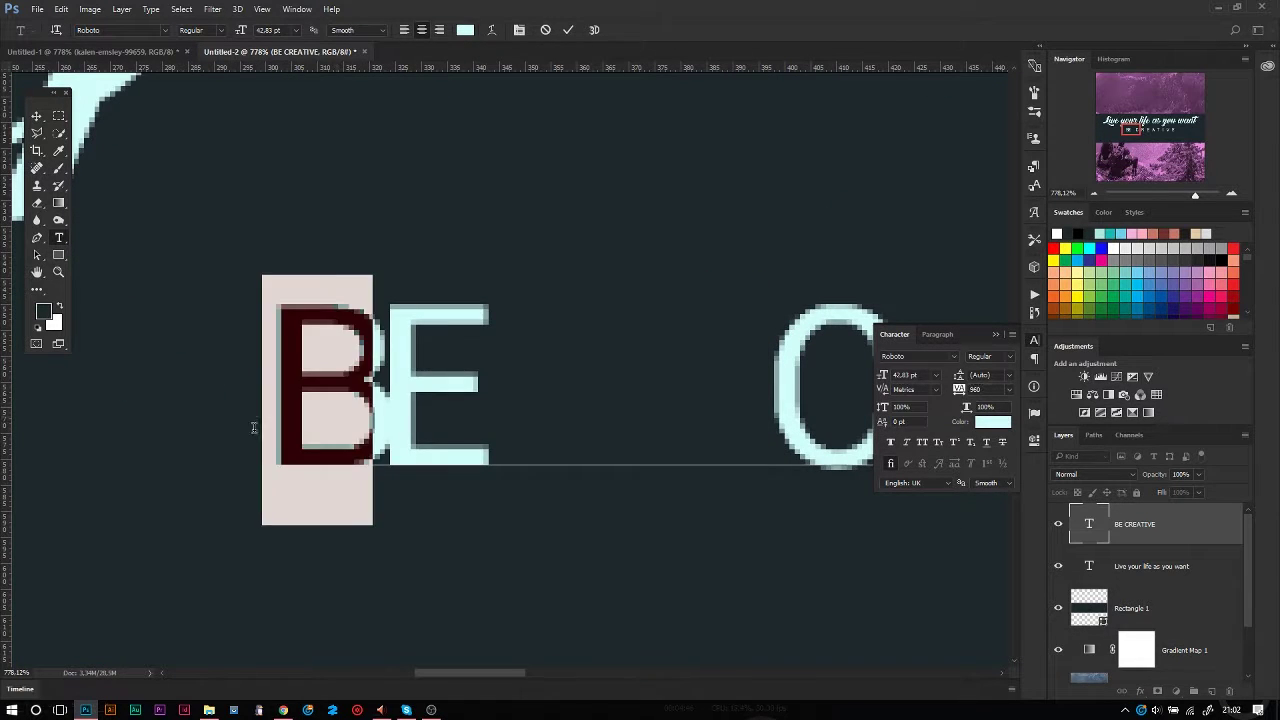
{"action": "left_click_drag", "start_coordinate": [959, 389], "coordinate": [528, 342]}
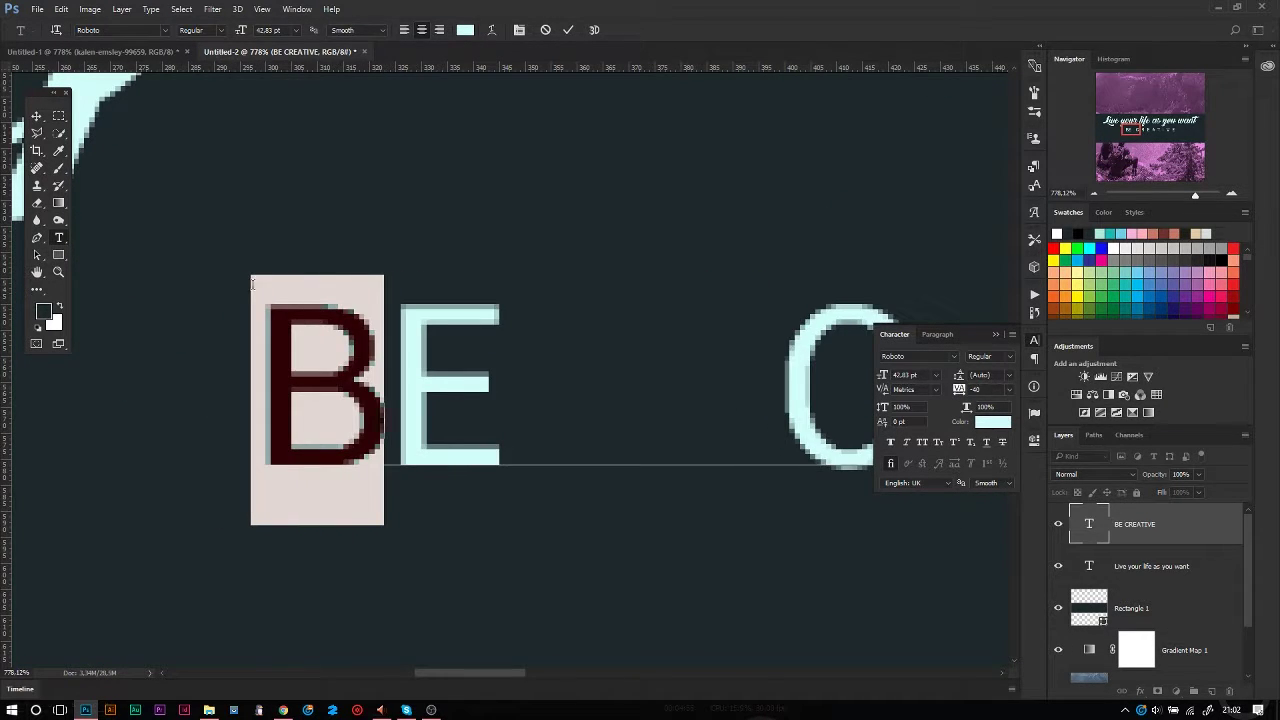
{"action": "key", "text": "ctrl+0"}
{"action": "scroll", "coordinate": [640, 380], "scroll_direction": "up", "scroll_amount": 5}
{"action": "key", "text": "BackSpace"}
{"action": "key", "text": "BackSpace"}
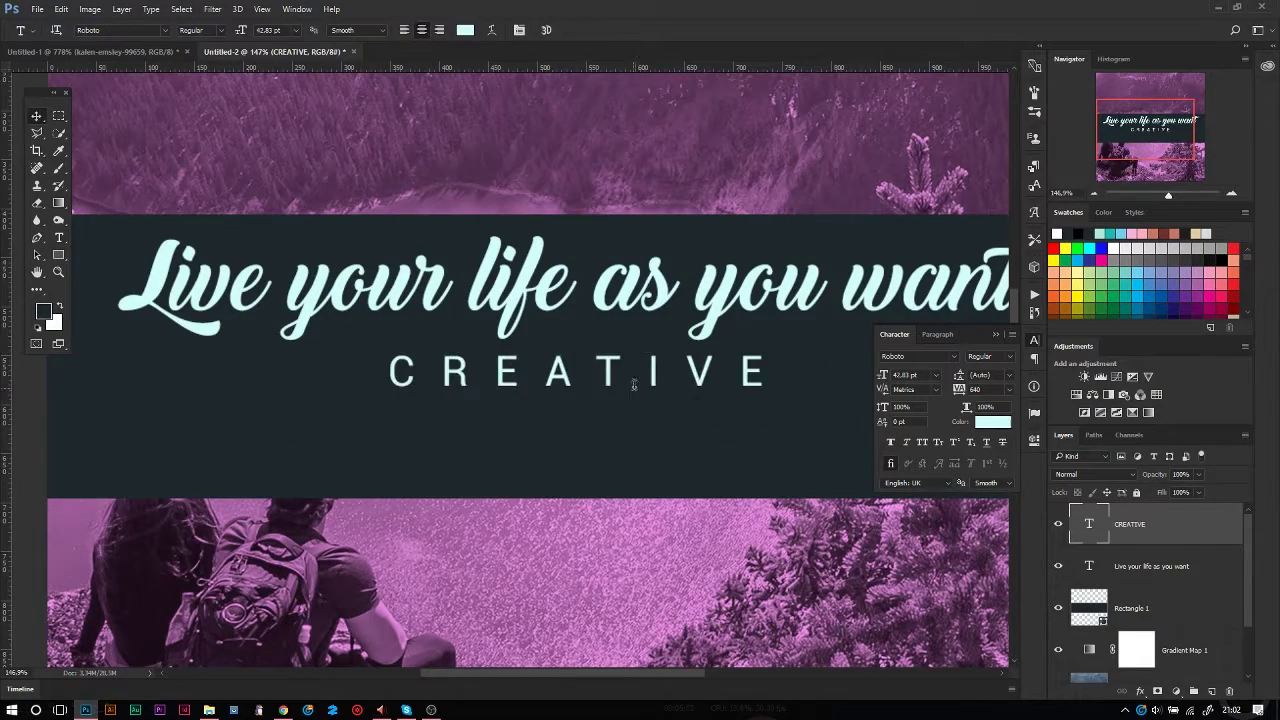
- Create a separate enlarged bold italic BE text layer above CREATIVE
{"action": "left_click", "coordinate": [486, 363]}
{"action": "type", "text": "BE"}
{"action": "left_click", "coordinate": [1009, 356]}
{"action": "left_click", "coordinate": [1009, 531]}
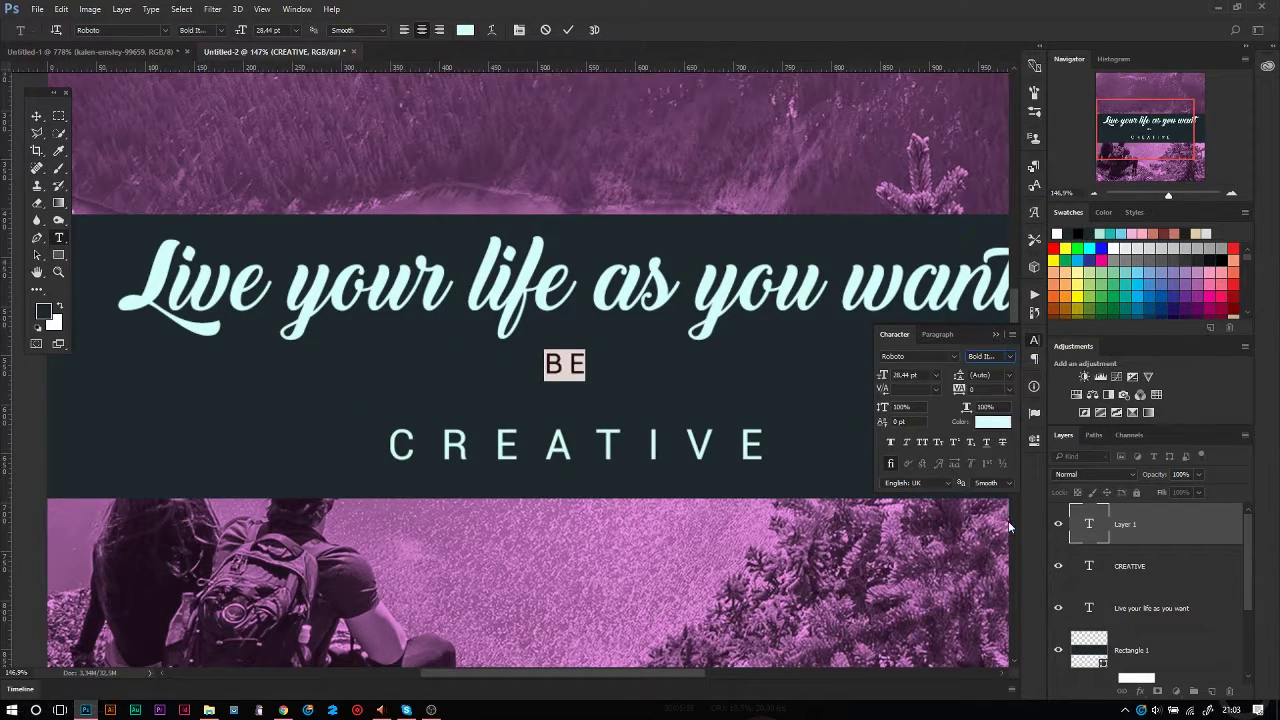
{"action": "key", "text": "ctrl+shift+period"}
{"action": "key", "text": "ctrl+shift+period"}
{"action": "key", "text": "ctrl+shift+period"}
{"action": "key", "text": "shift+Left"}
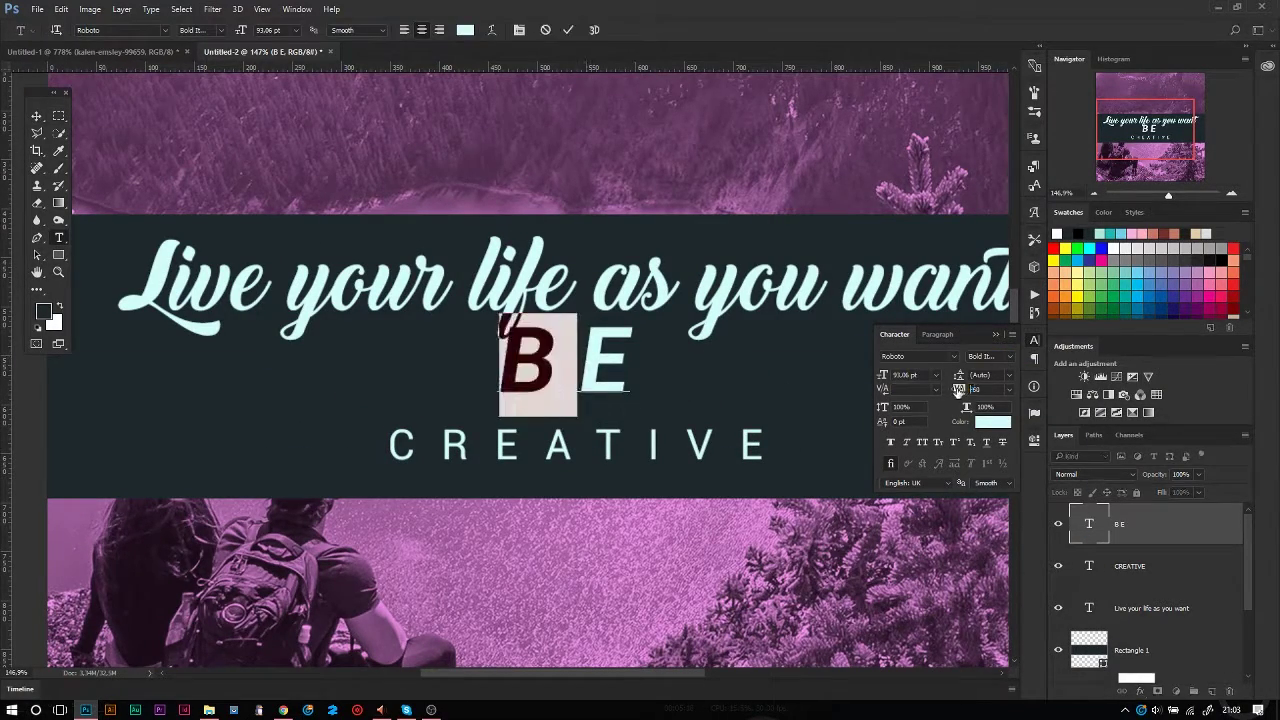
{"action": "key", "text": "ctrl+h"}
{"action": "key", "text": "ctrl+0"}
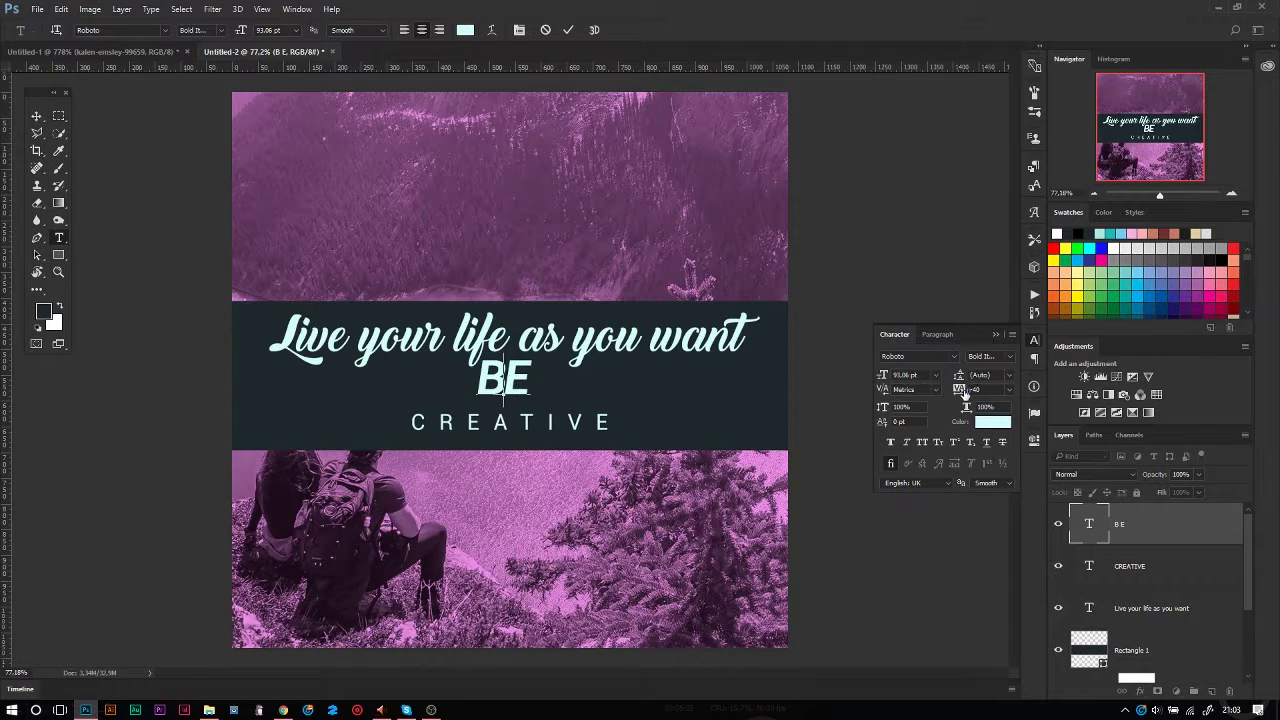
- Make BE plain bold with no inner space and tracking 0
{"action": "left_click", "coordinate": [1009, 356]}
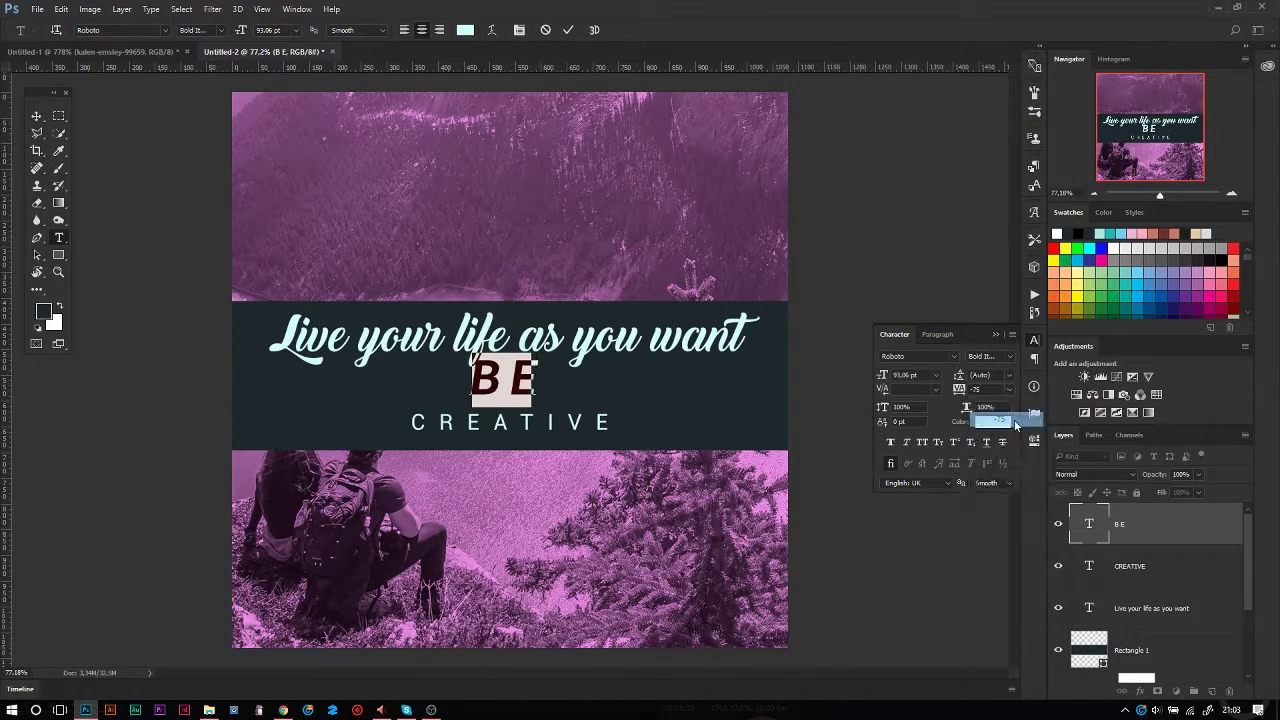
{"action": "left_click", "coordinate": [1020, 518]}
{"action": "scroll", "coordinate": [518, 393], "scroll_direction": "up", "scroll_amount": 5}
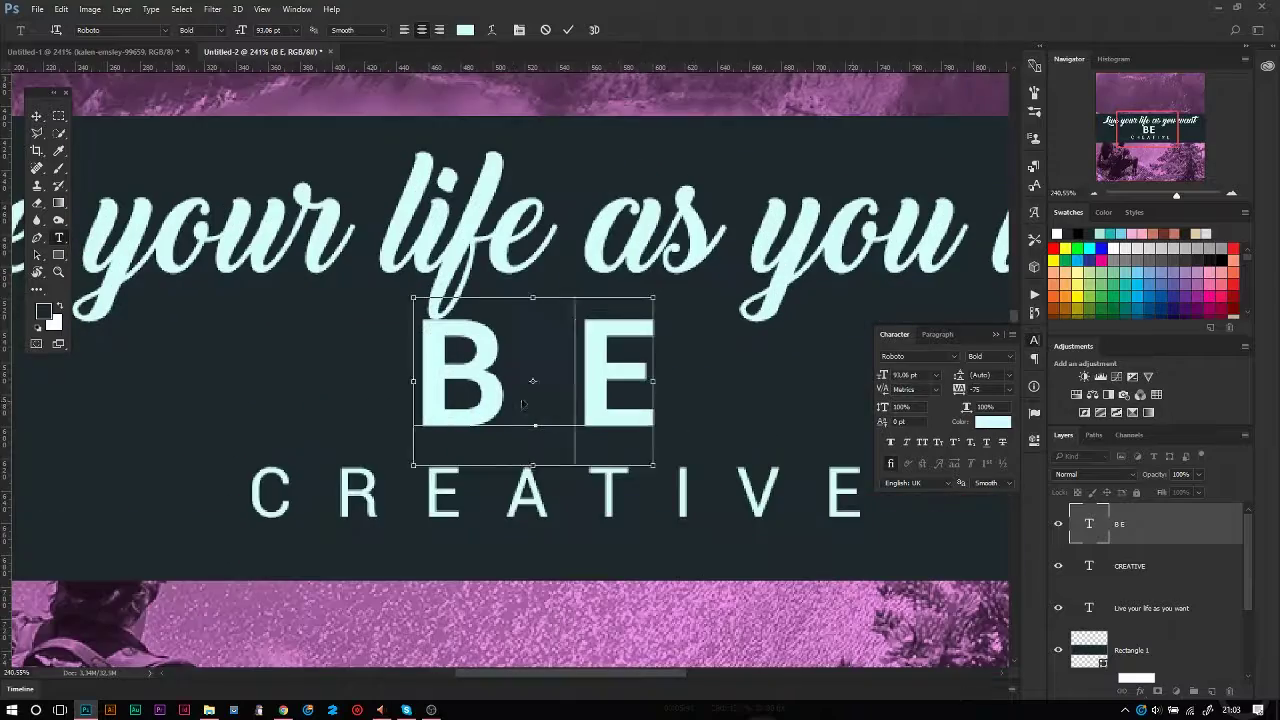
{"action": "key", "text": "BackSpace"}
{"action": "key", "text": "ctrl+a"}
{"action": "left_click", "coordinate": [1009, 389]}
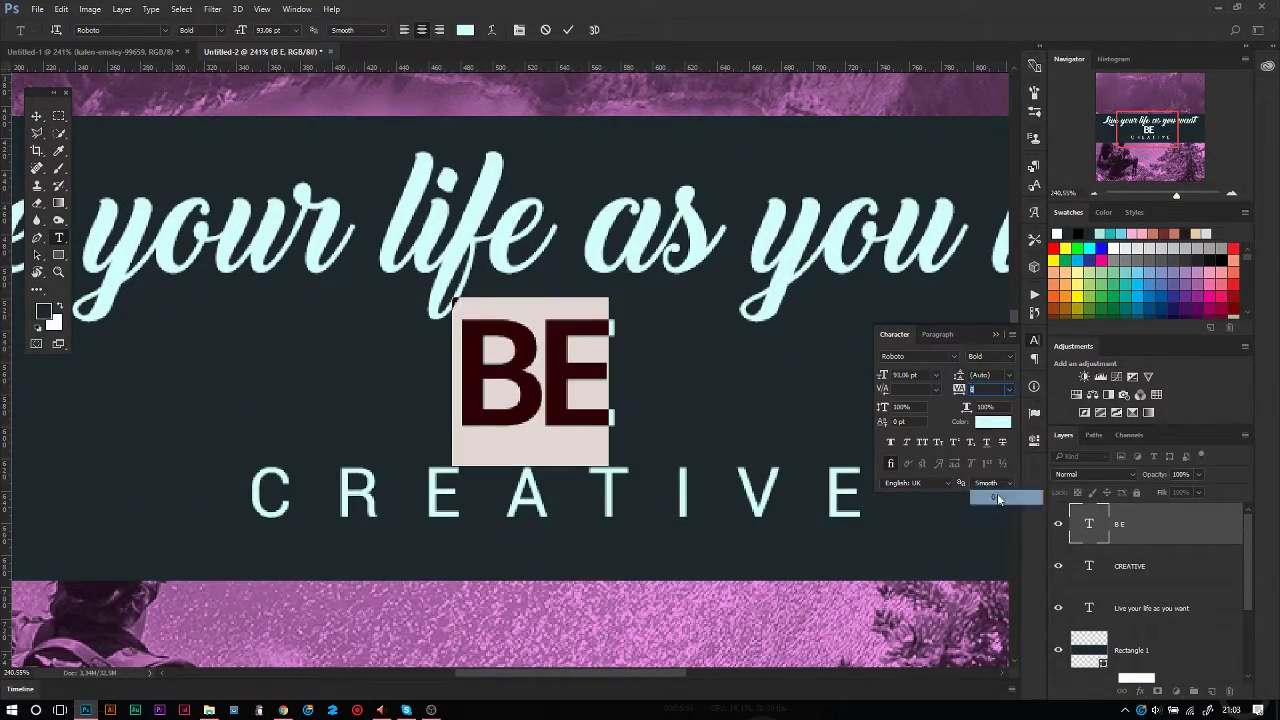
{"action": "left_click", "coordinate": [990, 478]}
{"action": "key", "text": "ctrl+Return"}
{"action": "key", "text": "ctrl+minus"}
{"action": "key", "text": "ctrl+minus"}
{"action": "key", "text": "ctrl+minus"}
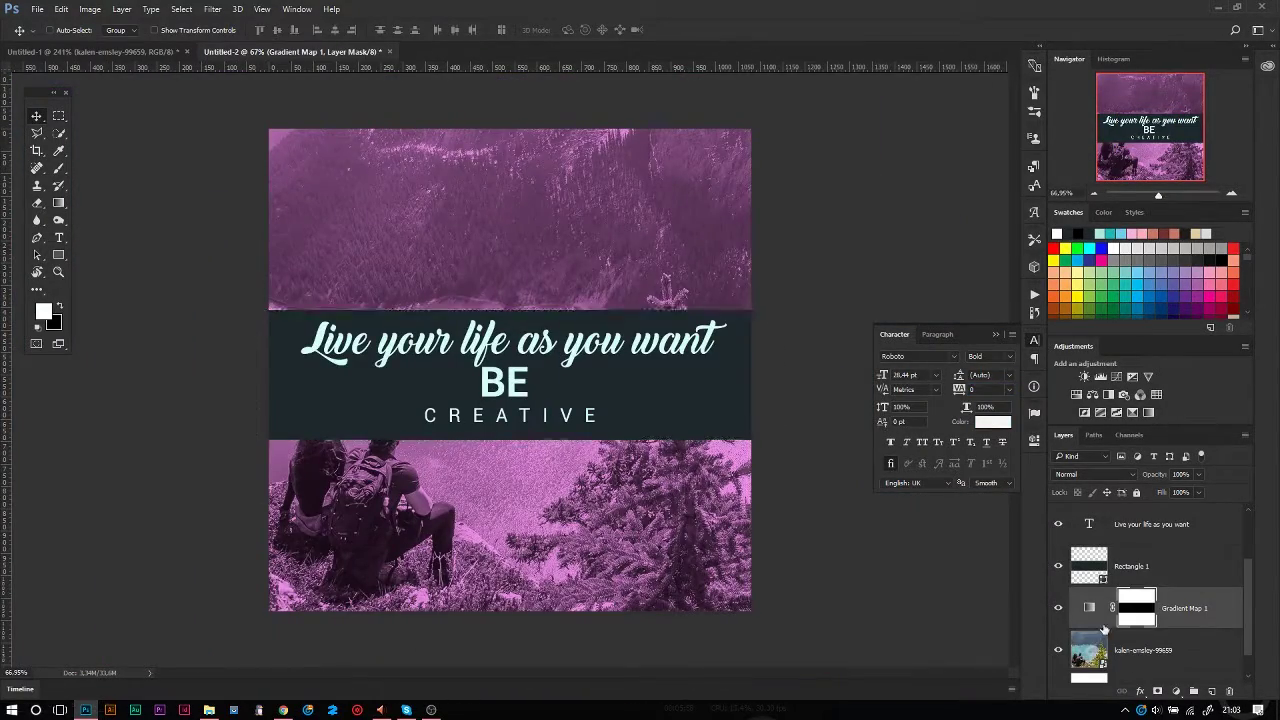
- Invert the Gradient Map mask and paint the tint off the man's cap
{"action": "key", "text": "ctrl+i"}
{"action": "scroll", "coordinate": [463, 392], "scroll_direction": "down", "scroll_amount": 2}
{"action": "scroll", "coordinate": [380, 430], "scroll_direction": "up", "scroll_amount": 8}
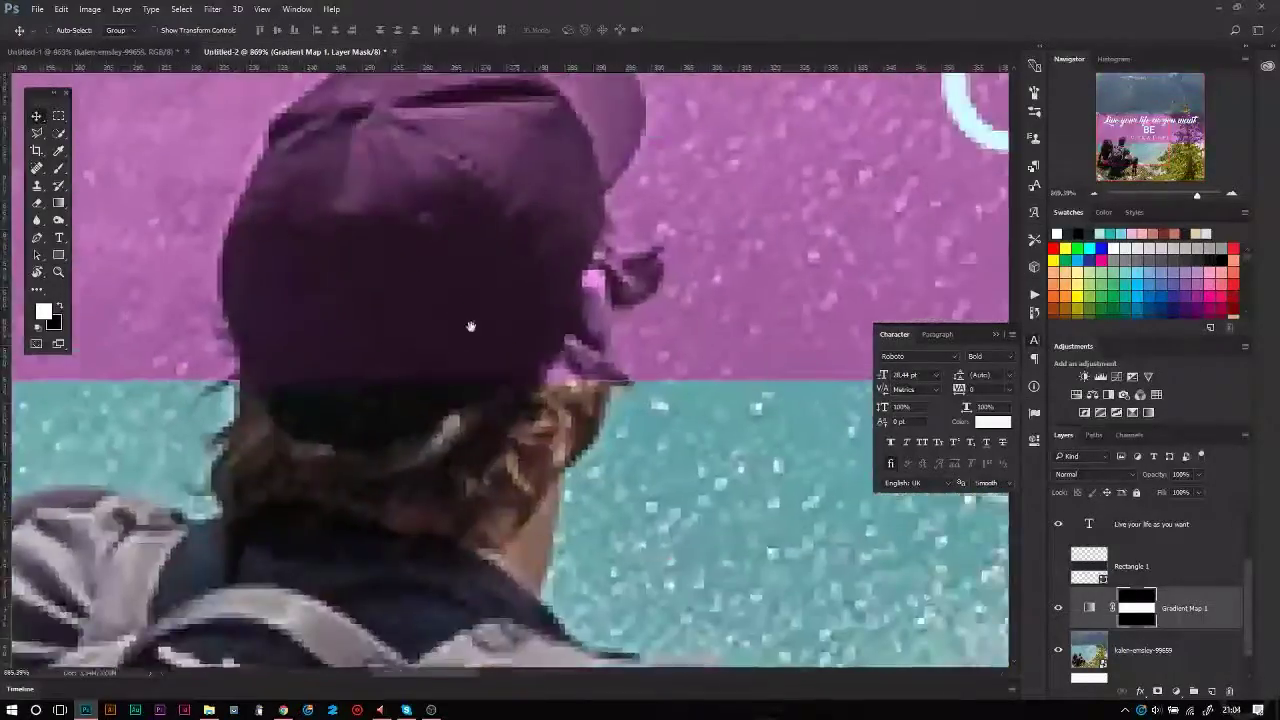
{"action": "key", "text": "b"}
{"action": "left_click_drag", "start_coordinate": [400, 368], "coordinate": [575, 310]}
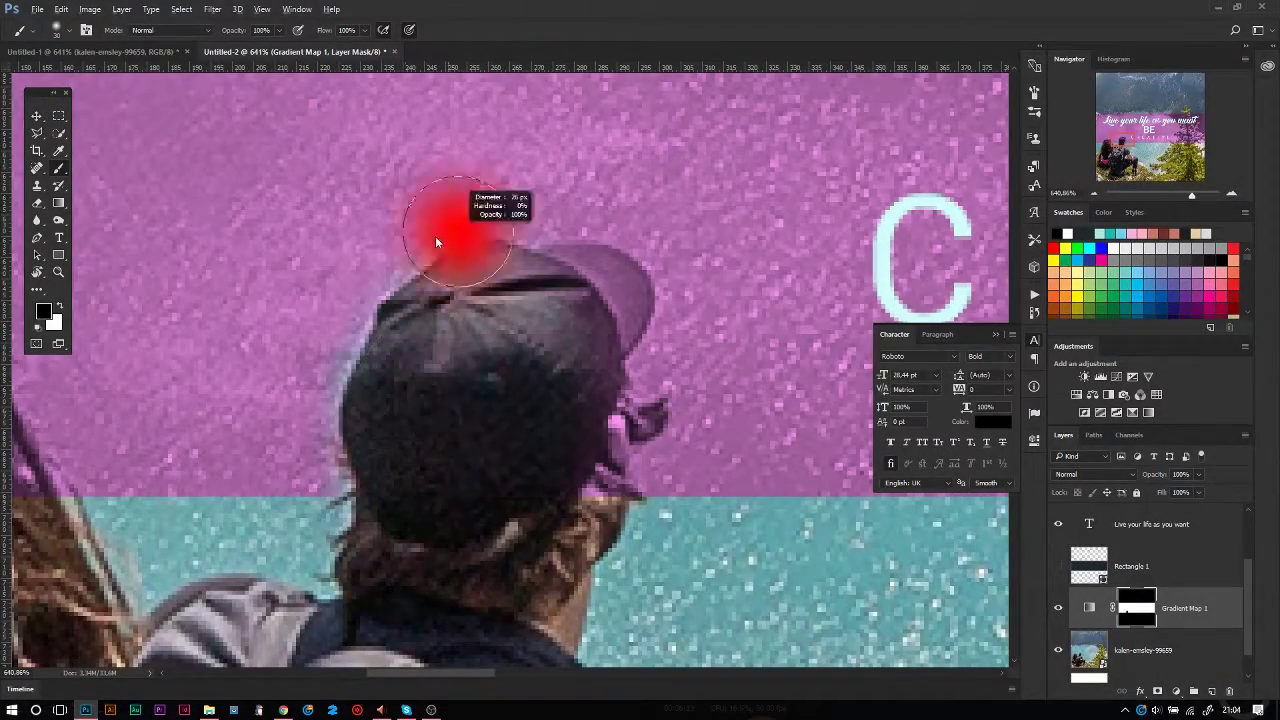
{"action": "key", "text": "x"}
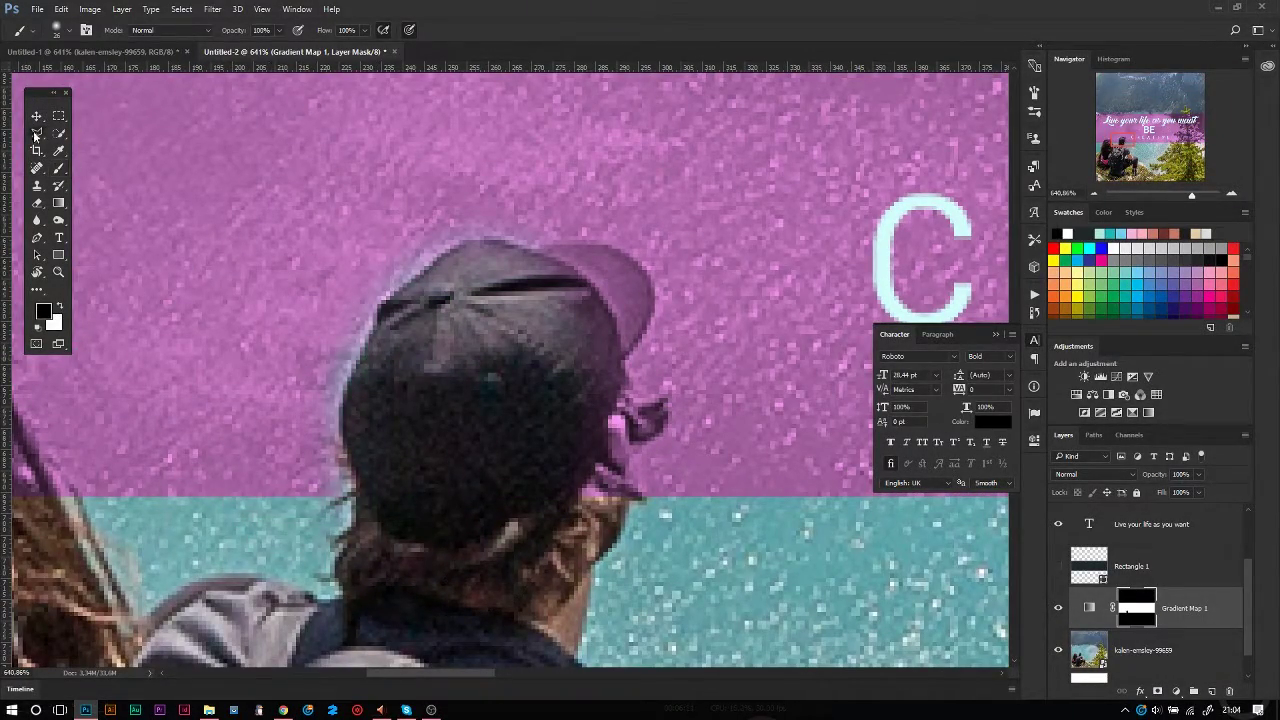
- Quick-select the hikers with the gradient map temporarily hidden
{"action": "key", "text": "w"}
{"action": "left_click", "coordinate": [1058, 607]}
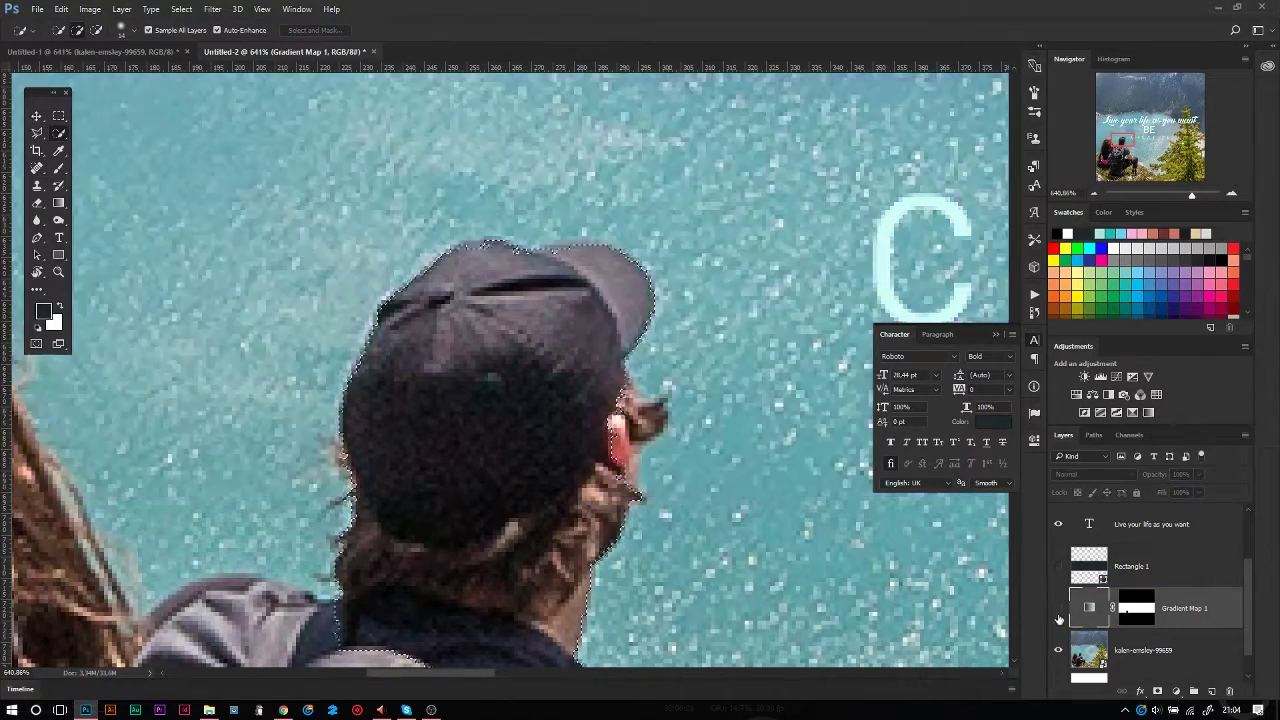
{"action": "scroll", "coordinate": [500, 370], "scroll_direction": "left", "scroll_amount": 5}
{"action": "mouse_move", "coordinate": [450, 250]}
{"action": "left_mouse_down"}
{"action": "mouse_move", "coordinate": [637, 537]}
{"action": "mouse_move", "coordinate": [642, 325]}
{"action": "left_mouse_up"}
{"action": "scroll", "coordinate": [637, 537], "scroll_direction": "down", "scroll_amount": 3}
{"action": "scroll", "coordinate": [500, 370], "scroll_direction": "right", "scroll_amount": 5}
{"action": "scroll", "coordinate": [642, 325], "scroll_direction": "down", "scroll_amount": 1}
{"action": "left_click", "coordinate": [1058, 607]}
- Fill and invert the gradient map mask around the hikers' selection, deleting the temporary layer
{"action": "left_click", "coordinate": [1136, 607]}
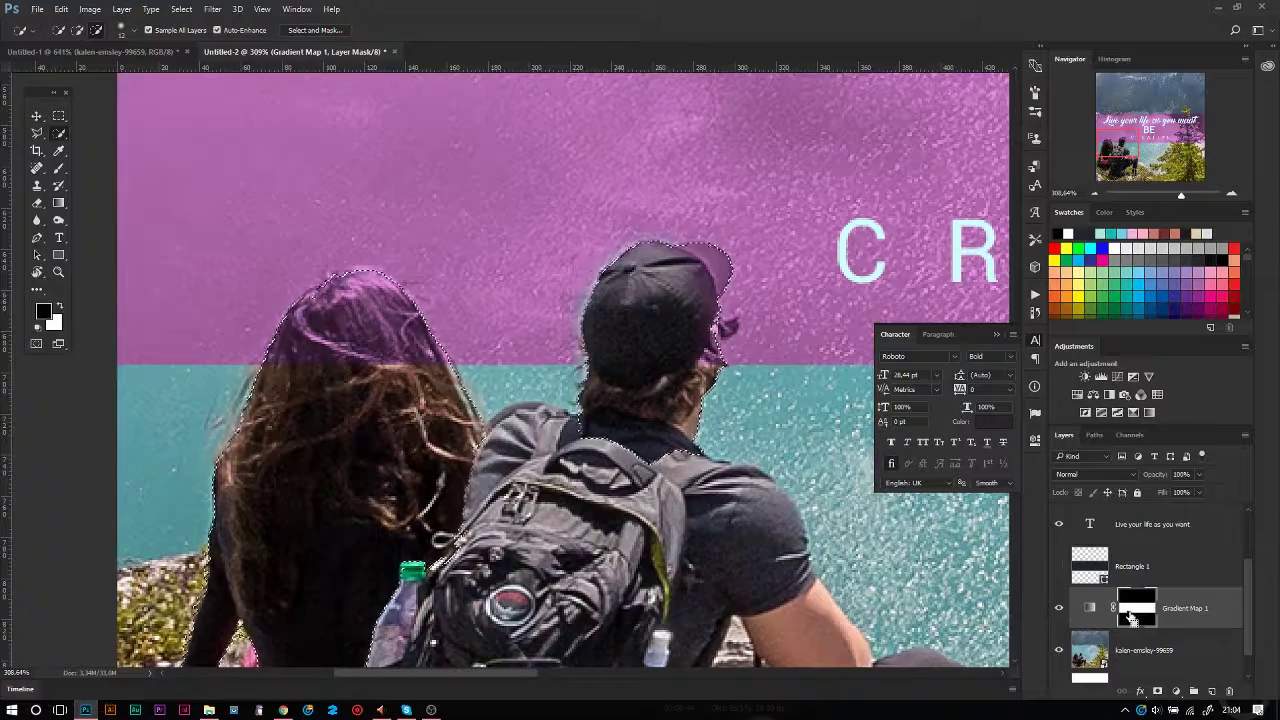
{"action": "left_click", "coordinate": [1229, 691]}
{"action": "key", "text": "Return"}
{"action": "left_click", "coordinate": [1211, 691]}
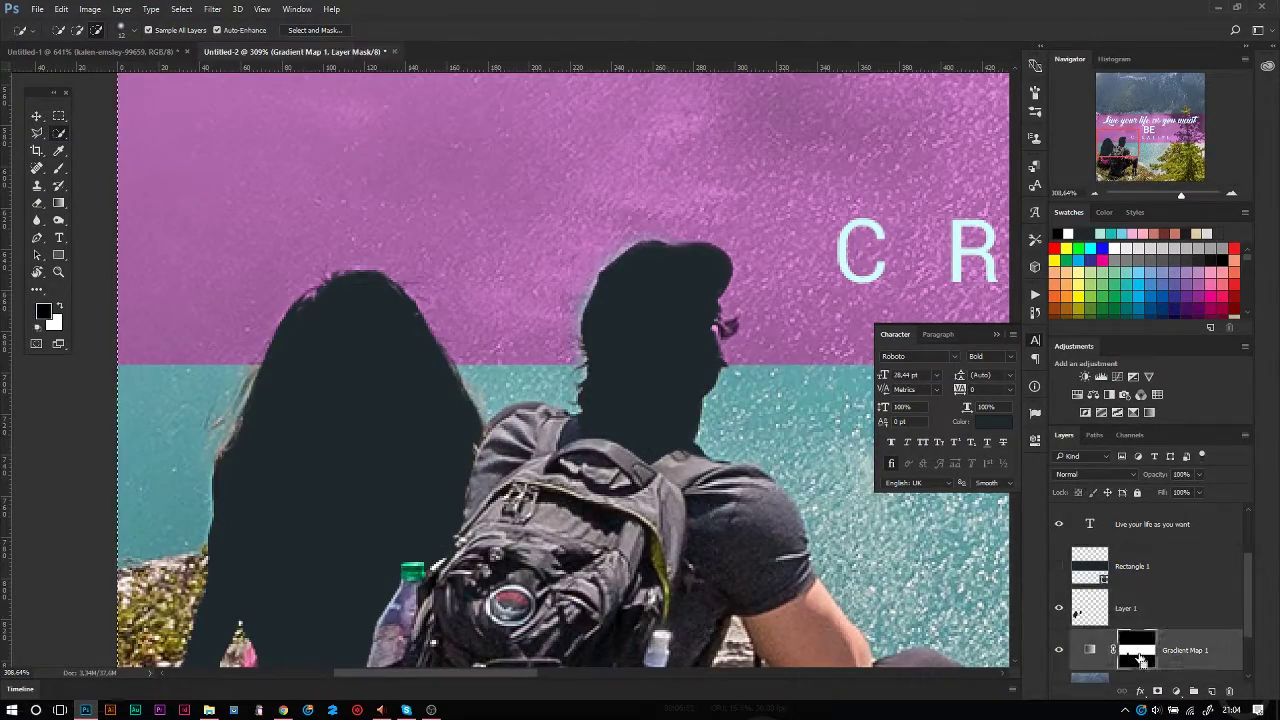
{"action": "left_click", "coordinate": [1138, 647]}
{"action": "key", "text": "alt+BackSpace"}
{"action": "key", "text": "ctrl+i"}
{"action": "left_click", "coordinate": [1059, 607]}
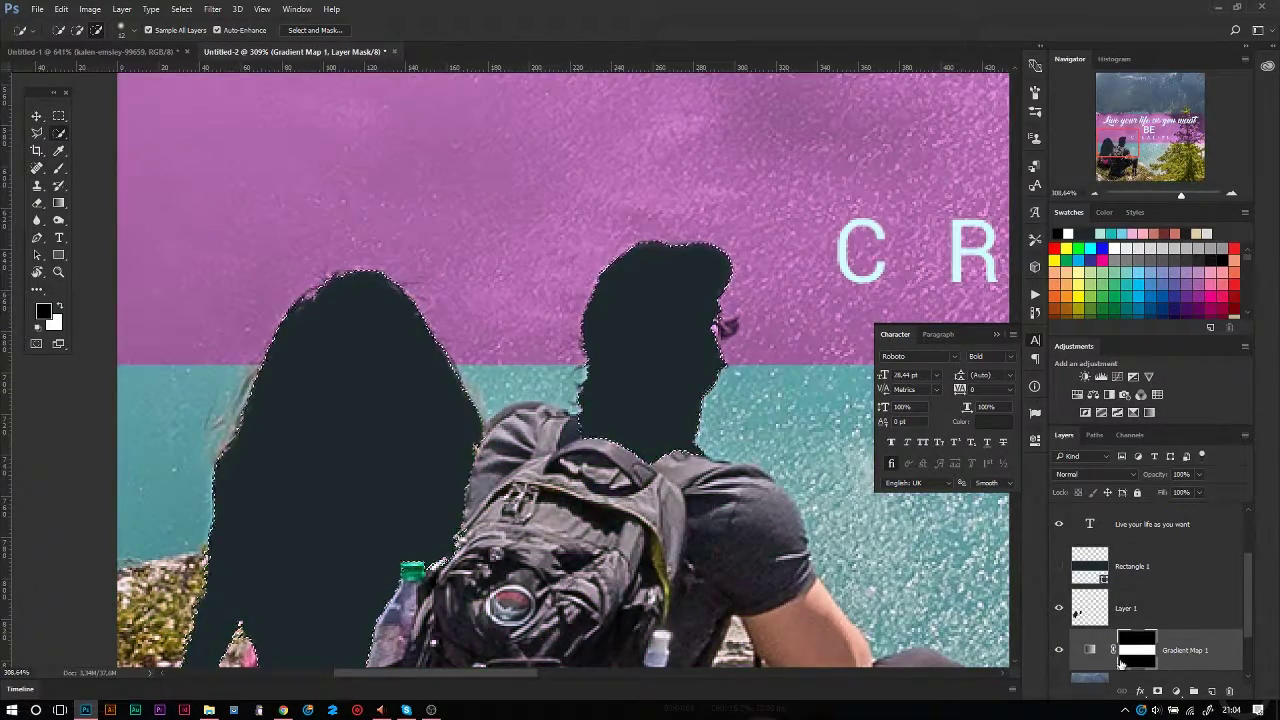
{"action": "left_click", "coordinate": [1090, 607], "text": "ctrl"}
{"action": "left_click_drag", "start_coordinate": [1101, 614], "coordinate": [1229, 691]}
{"action": "key", "text": "ctrl+d"}
- Adjust the brush settings and inspect the masked hikers and pine tree
{"action": "key", "text": "b"}
{"action": "scroll", "coordinate": [459, 357], "scroll_direction": "up", "scroll_amount": 5}
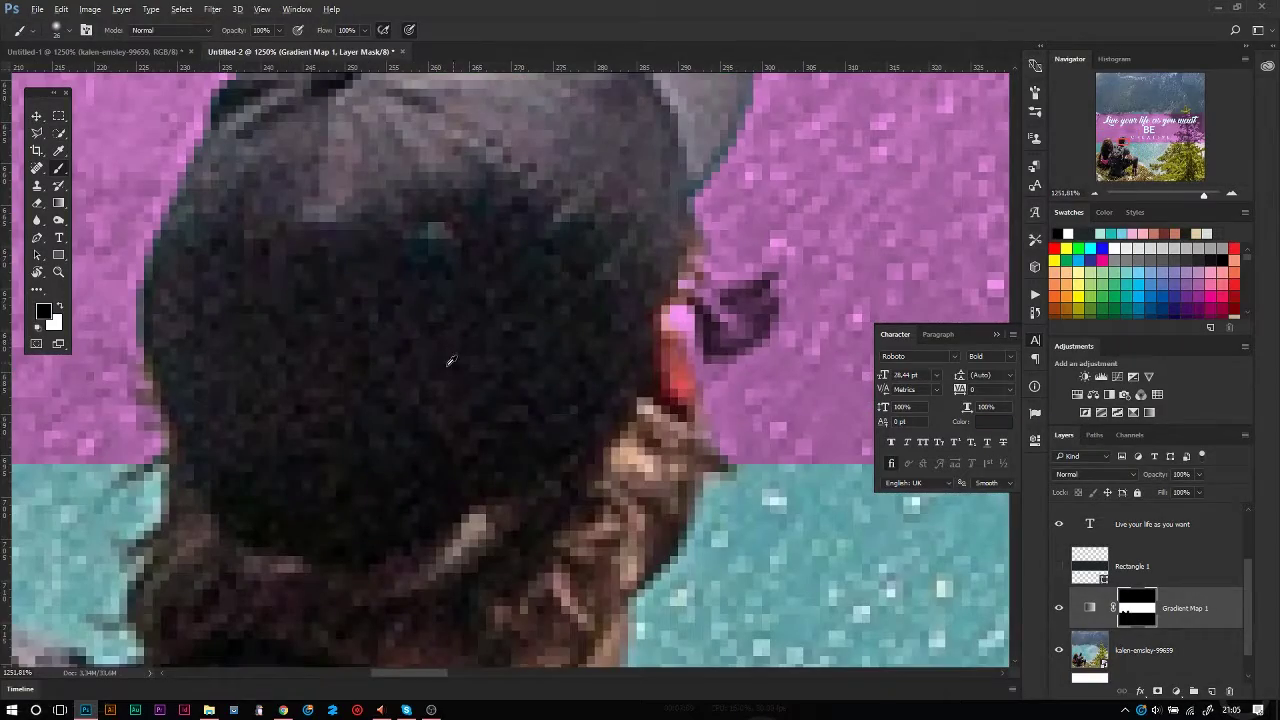
{"action": "right_click", "coordinate": [315, 348]}
{"action": "right_click", "coordinate": [543, 294], "text": "alt"}
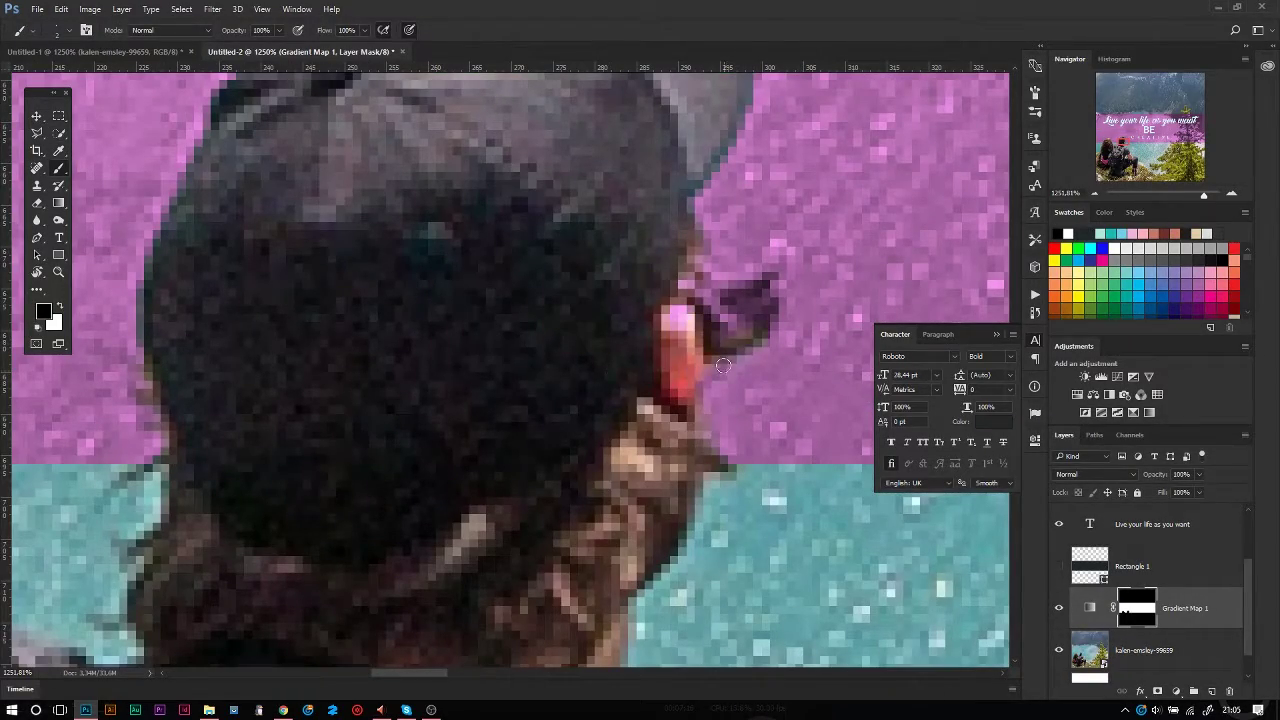
{"action": "scroll", "coordinate": [759, 348], "scroll_direction": "down", "scroll_amount": 3}
{"action": "scroll", "coordinate": [700, 360], "scroll_direction": "down", "scroll_amount": 2}
{"action": "scroll", "coordinate": [600, 380], "scroll_direction": "down", "scroll_amount": 2}
{"action": "scroll", "coordinate": [524, 398], "scroll_direction": "up", "scroll_amount": 1}
{"action": "scroll", "coordinate": [524, 398], "scroll_direction": "up", "scroll_amount": 1}
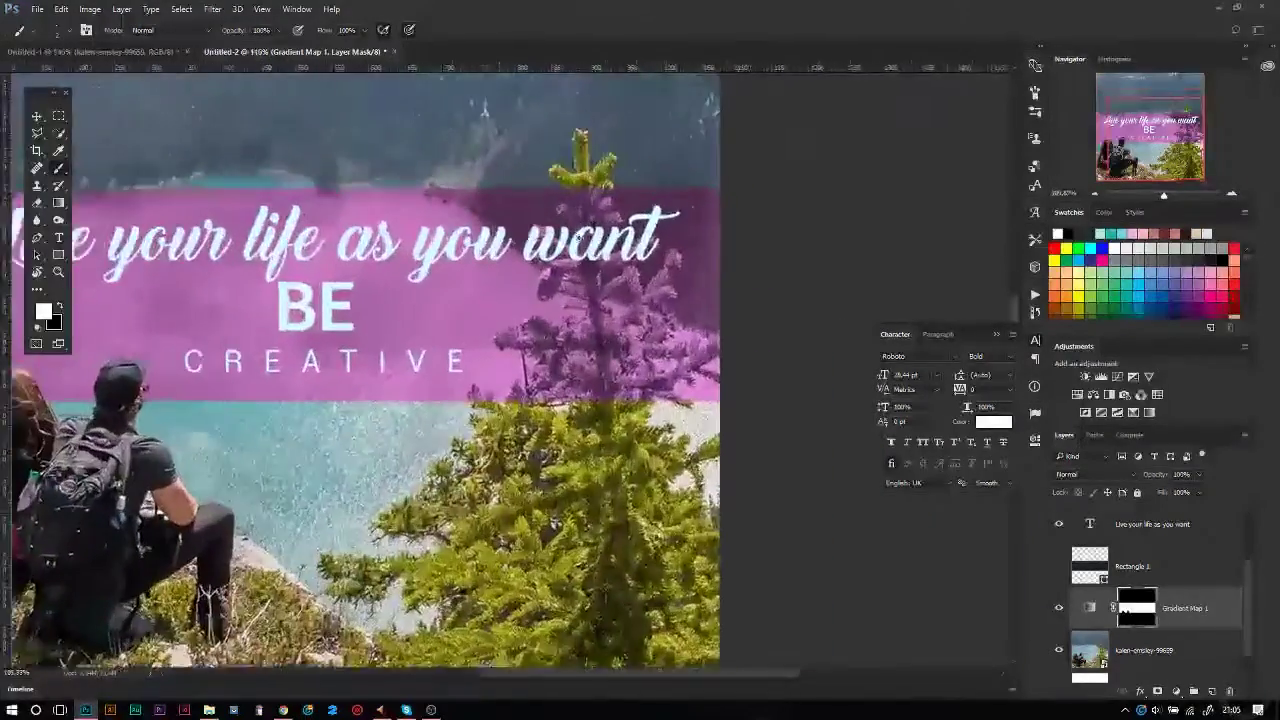
{"action": "scroll", "coordinate": [524, 398], "scroll_direction": "down", "scroll_amount": 2}
{"action": "scroll", "coordinate": [524, 398], "scroll_direction": "up", "scroll_amount": 1}
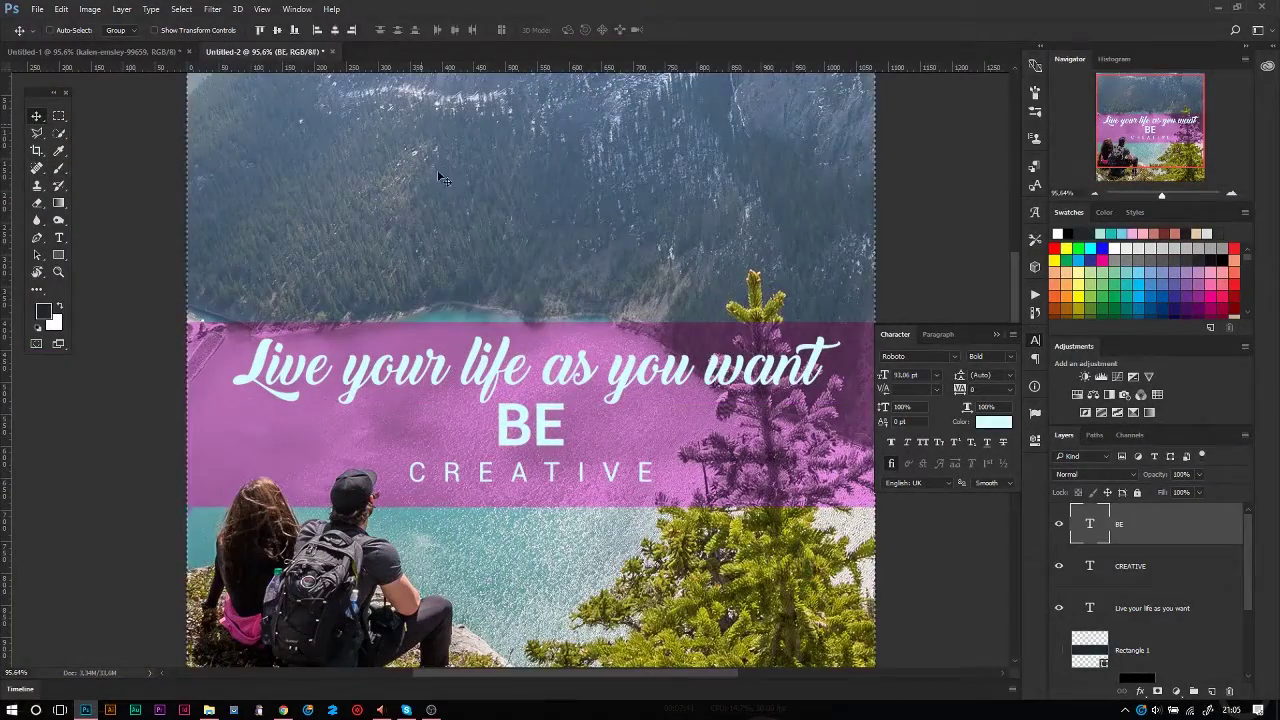
- Add a new empty layer for the doodles and switch to the Brush
{"action": "key", "text": "ctrl+shift+alt+n"}
{"action": "scroll", "coordinate": [725, 446], "scroll_direction": "up", "scroll_amount": 4}
{"action": "key", "text": "b"}
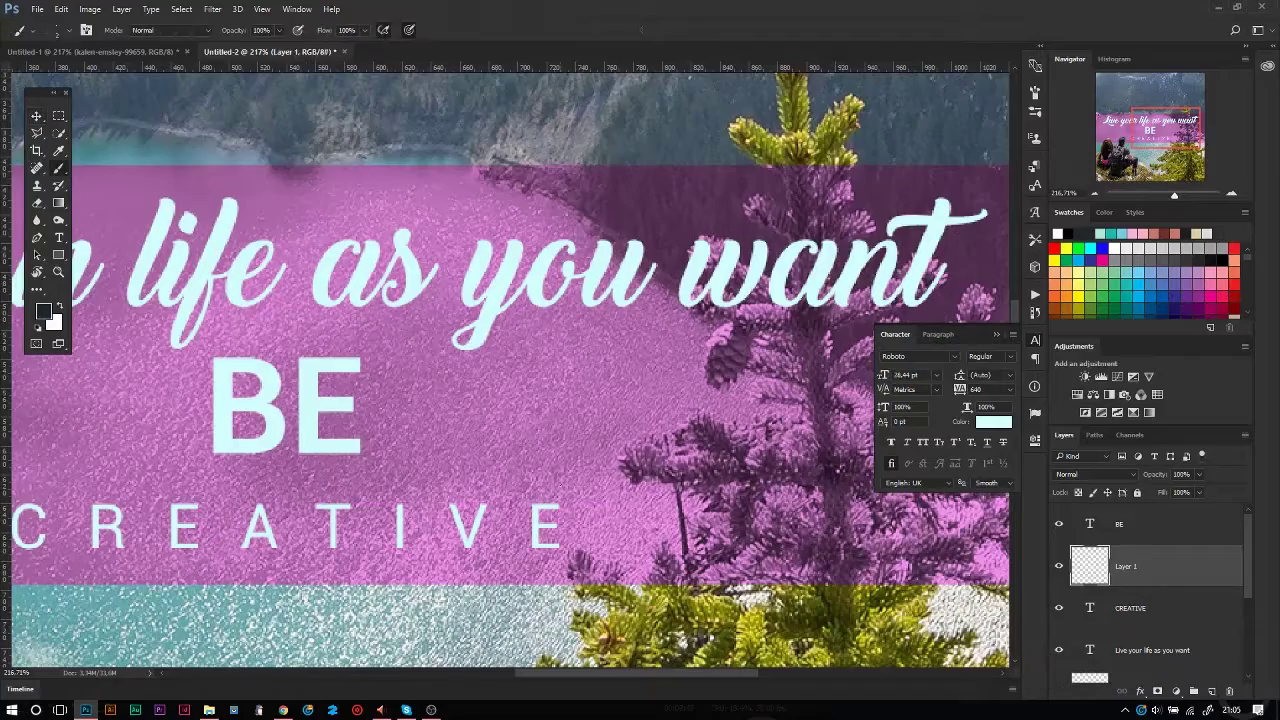
{"action": "scroll", "coordinate": [515, 448], "scroll_direction": "down", "scroll_amount": 4}
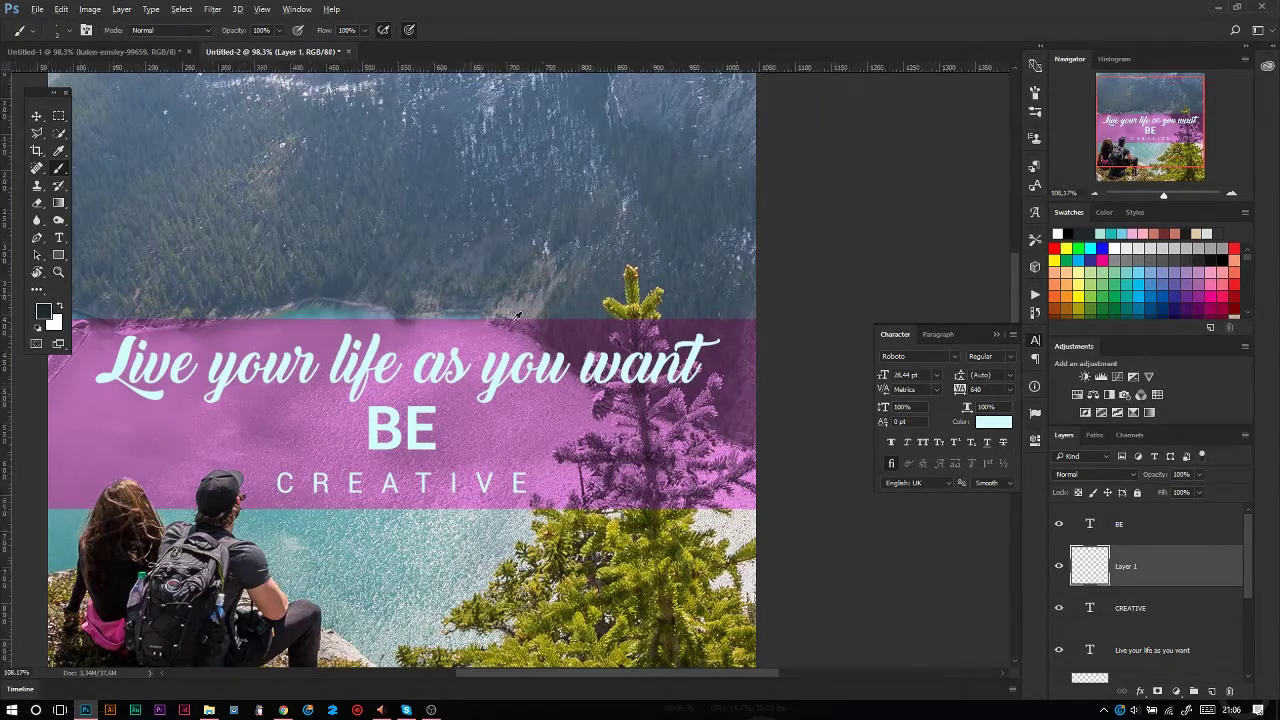
{"action": "scroll", "coordinate": [446, 443], "scroll_direction": "up", "scroll_amount": 4}
- Draw light-blue lines beside BE and set the brush size to 10 px
{"action": "left_click_drag", "start_coordinate": [446, 443], "coordinate": [589, 323]}
{"action": "left_click_drag", "start_coordinate": [142, 372], "coordinate": [330, 420]}
{"action": "right_click", "coordinate": [330, 420]}
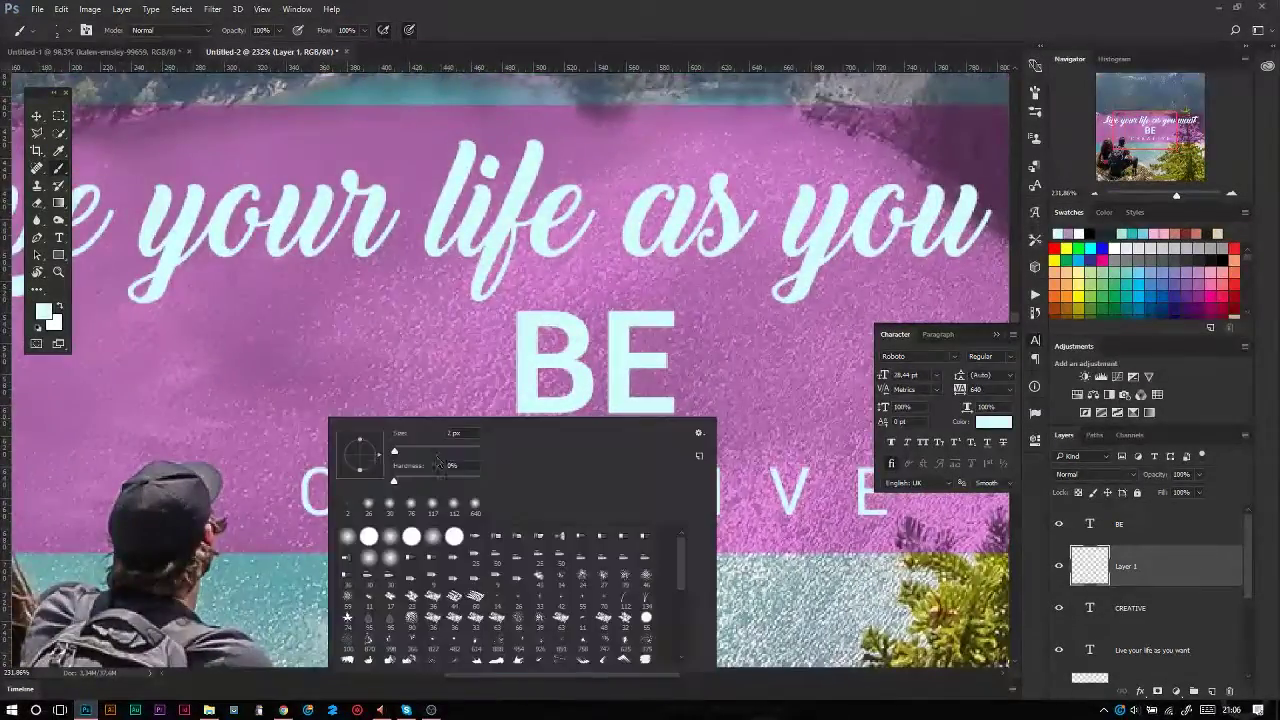
{"action": "key", "text": "Return"}
{"action": "right_click", "coordinate": [434, 430]}
{"action": "type", "text": "10"}
{"action": "key", "text": "Return"}
{"action": "right_click", "coordinate": [310, 400]}
{"action": "key", "text": "Return"}
{"action": "right_click", "coordinate": [286, 442]}
{"action": "key", "text": "Return"}
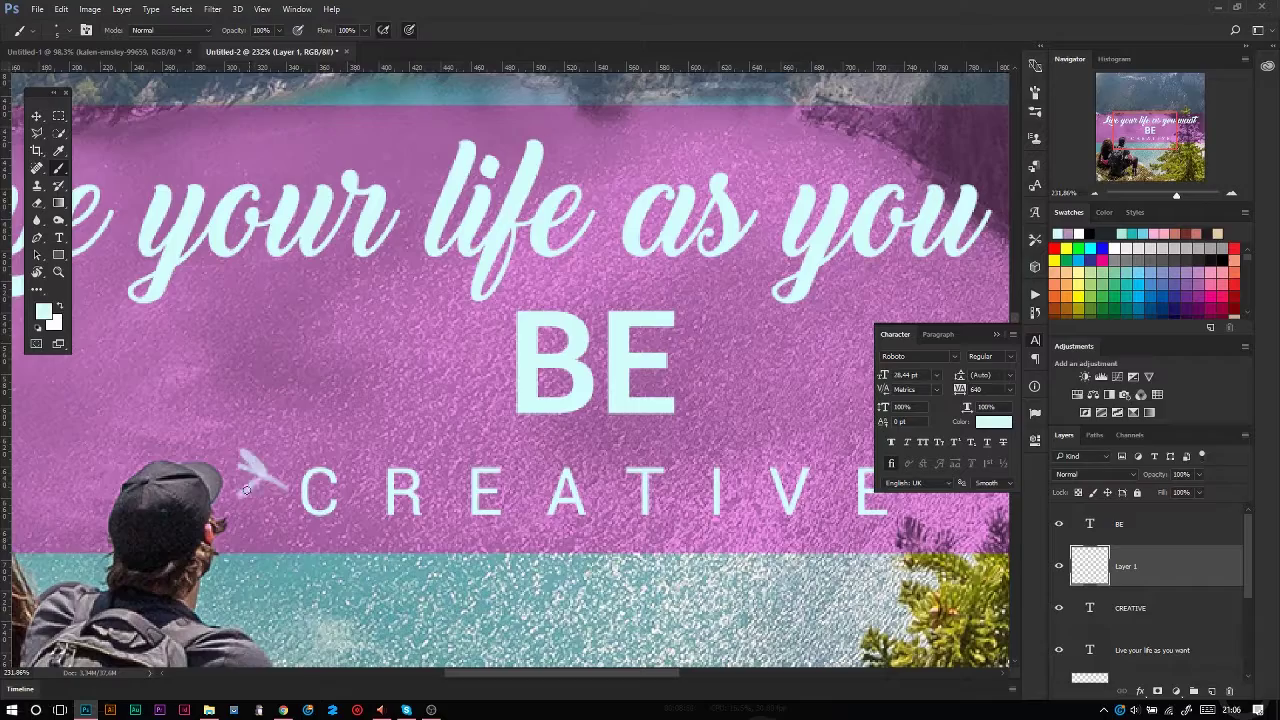
- Erase most of the light-bulb sketch with the Eraser
{"action": "scroll", "coordinate": [651, 357], "scroll_direction": "up", "scroll_amount": 2}
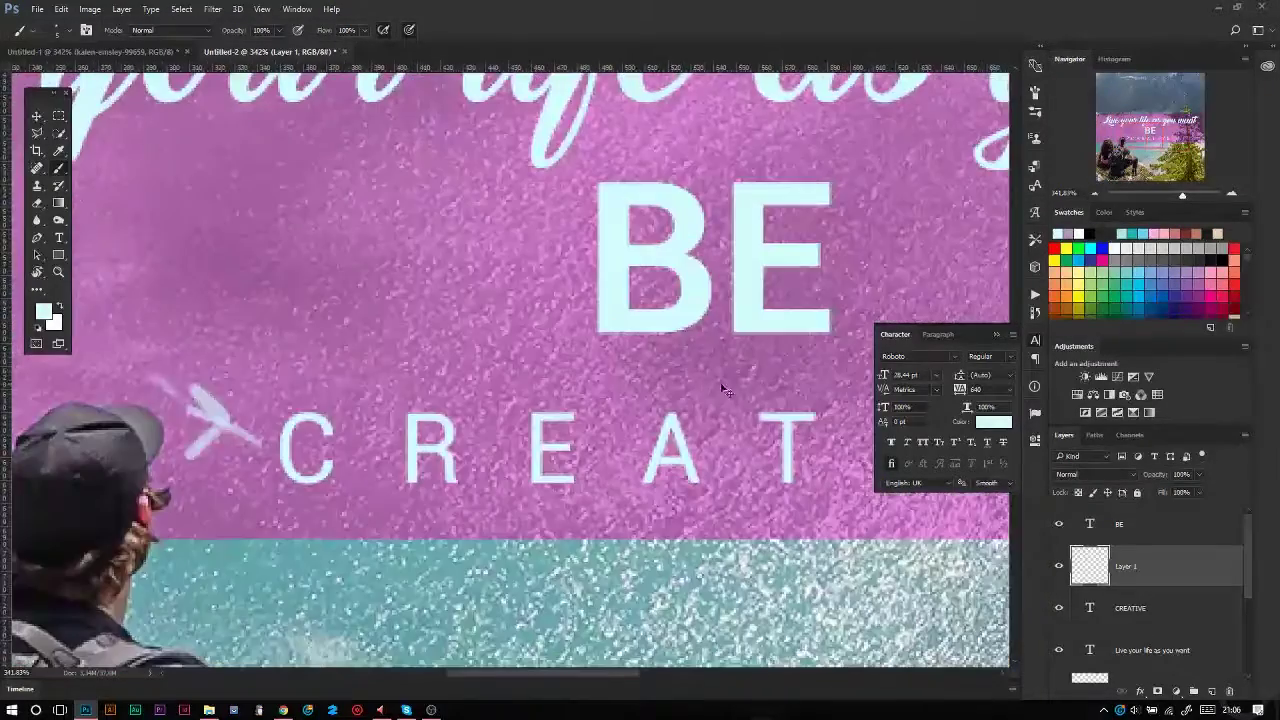
{"action": "scroll", "coordinate": [341, 83], "scroll_direction": "right", "scroll_amount": 10}
{"action": "scroll", "coordinate": [420, 270], "scroll_direction": "right", "scroll_amount": 3}
{"action": "scroll", "coordinate": [497, 455], "scroll_direction": "right", "scroll_amount": 3}
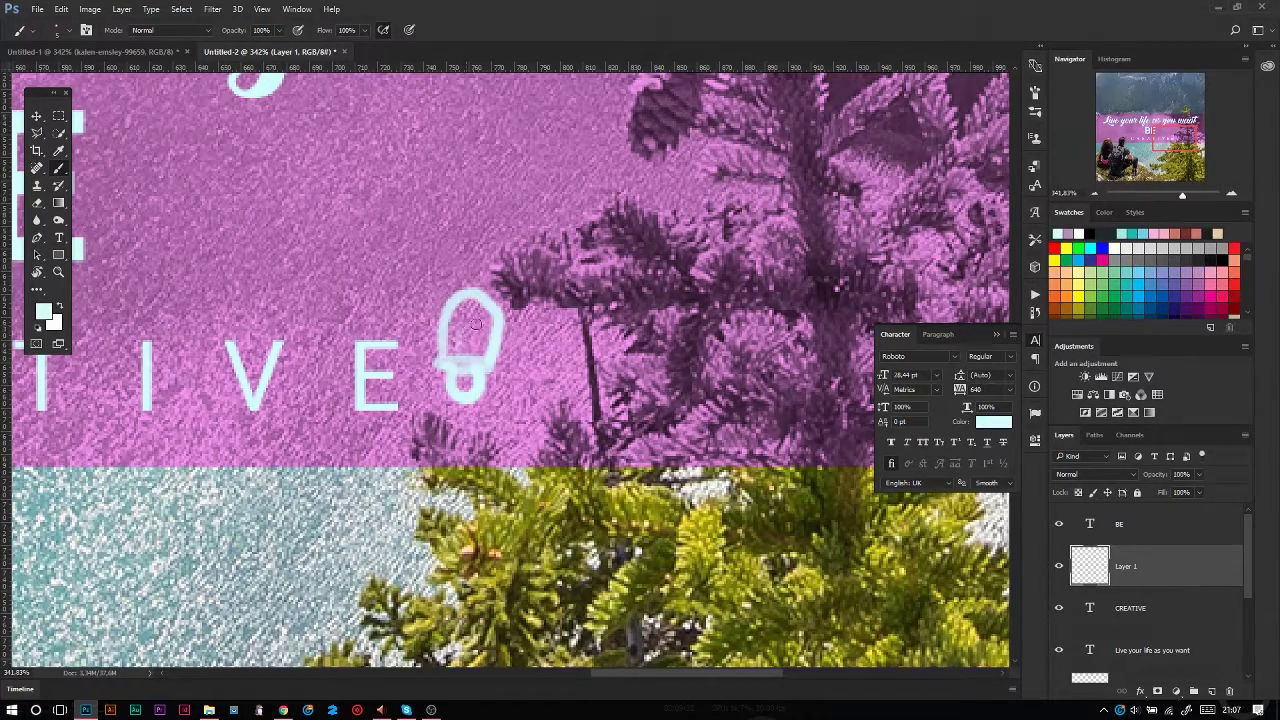
{"action": "key", "text": "e"}
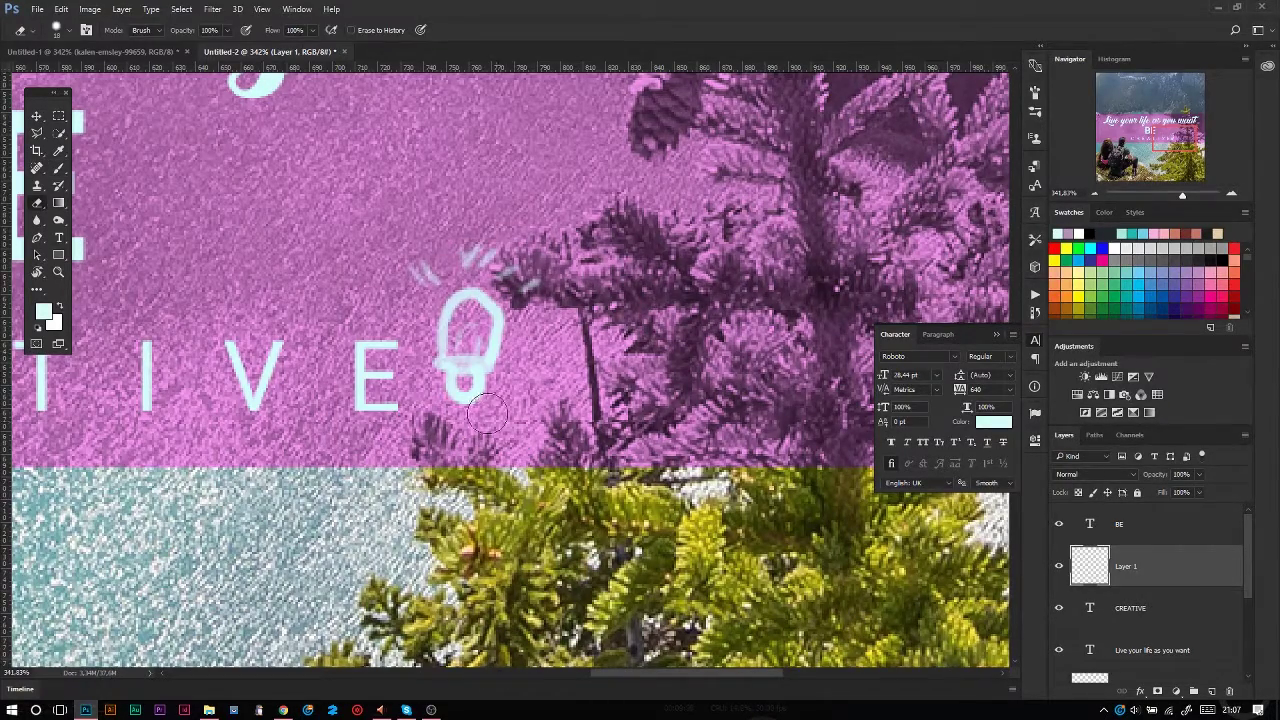
{"action": "scroll", "coordinate": [467, 394], "scroll_direction": "down", "scroll_amount": 2}
{"action": "scroll", "coordinate": [780, 380], "scroll_direction": "down", "scroll_amount": 2}
{"action": "scroll", "coordinate": [780, 380], "scroll_direction": "up", "scroll_amount": 2}
{"action": "key", "text": "e"}
{"action": "left_click_drag", "start_coordinate": [805, 420], "coordinate": [795, 293]}
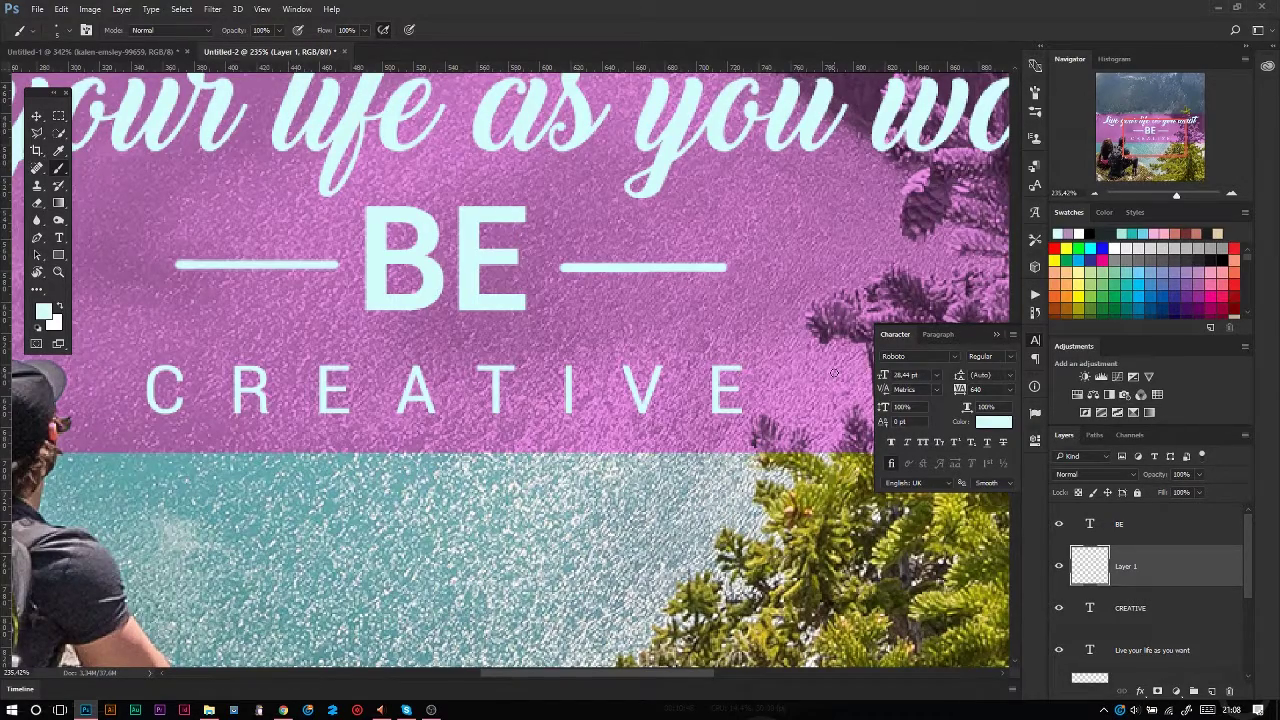
{"action": "right_click", "coordinate": [811, 278]}
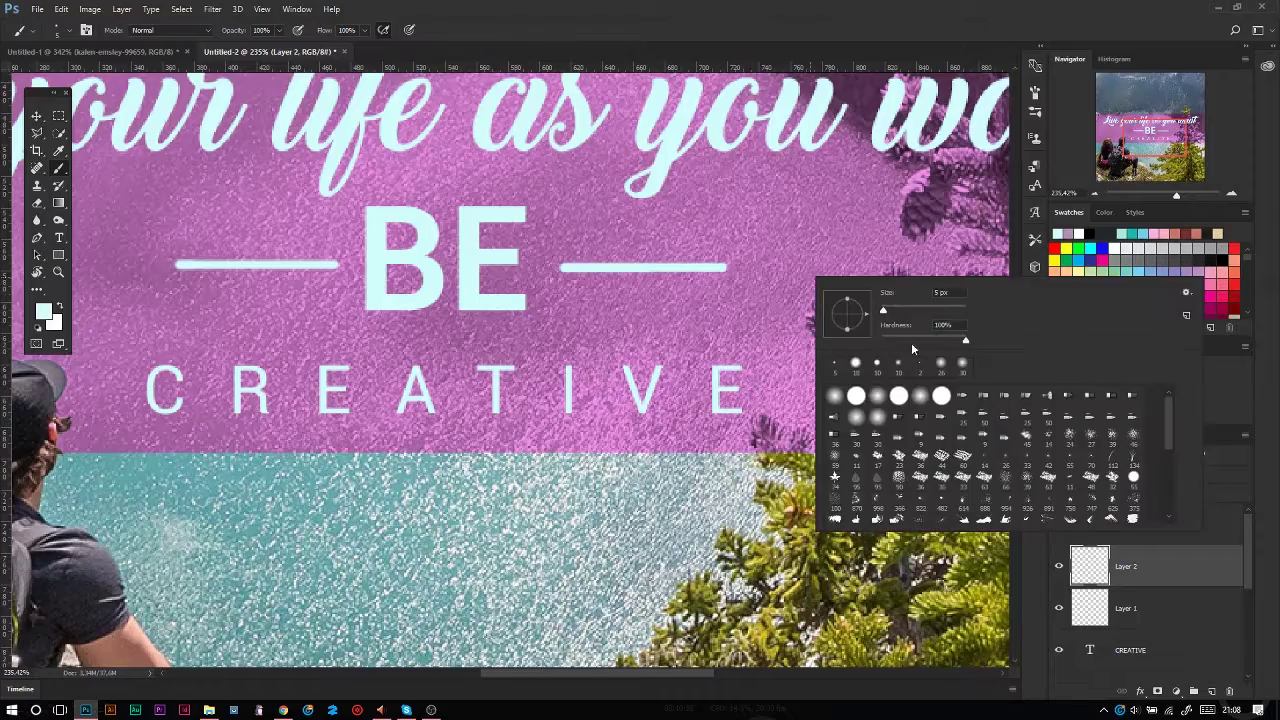
- Paint a light-bulb doodle with rays after CREATIVE, redoing the outline
{"action": "scroll", "coordinate": [865, 272], "scroll_direction": "up", "scroll_amount": 3}
{"action": "scroll", "coordinate": [730, 408], "scroll_direction": "up", "scroll_amount": 3}
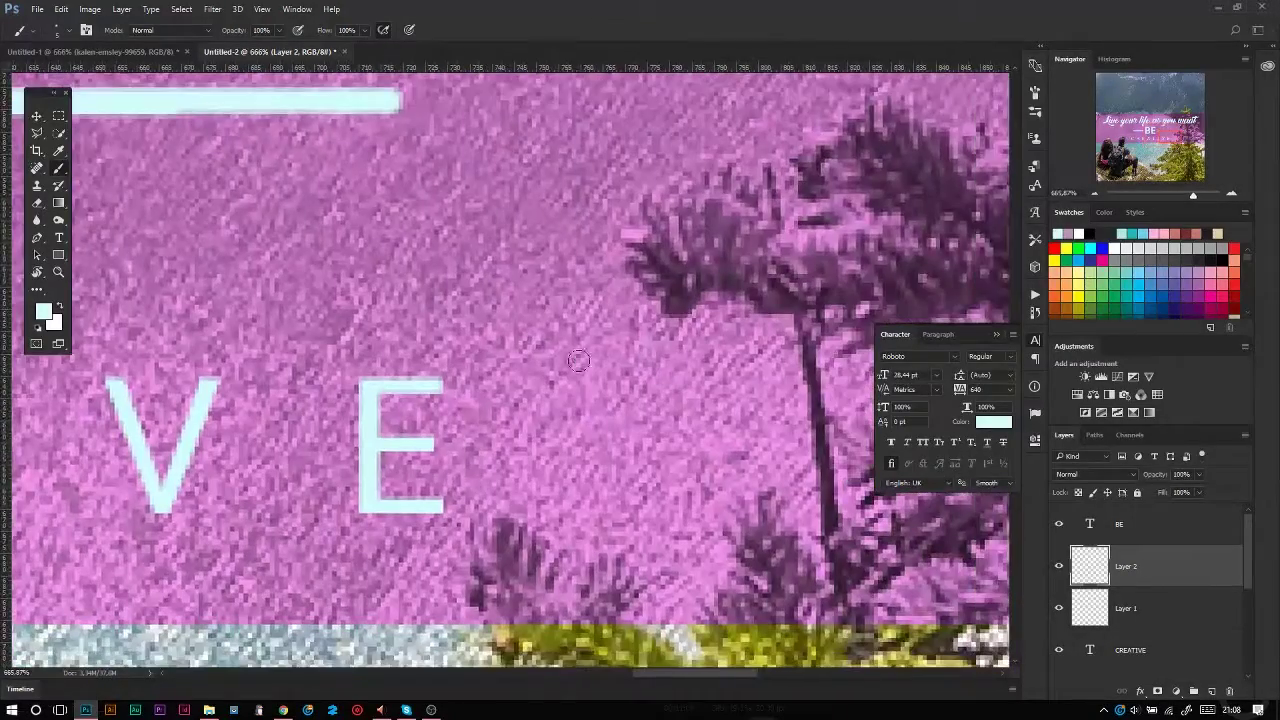
{"action": "key", "text": "ctrl+z"}
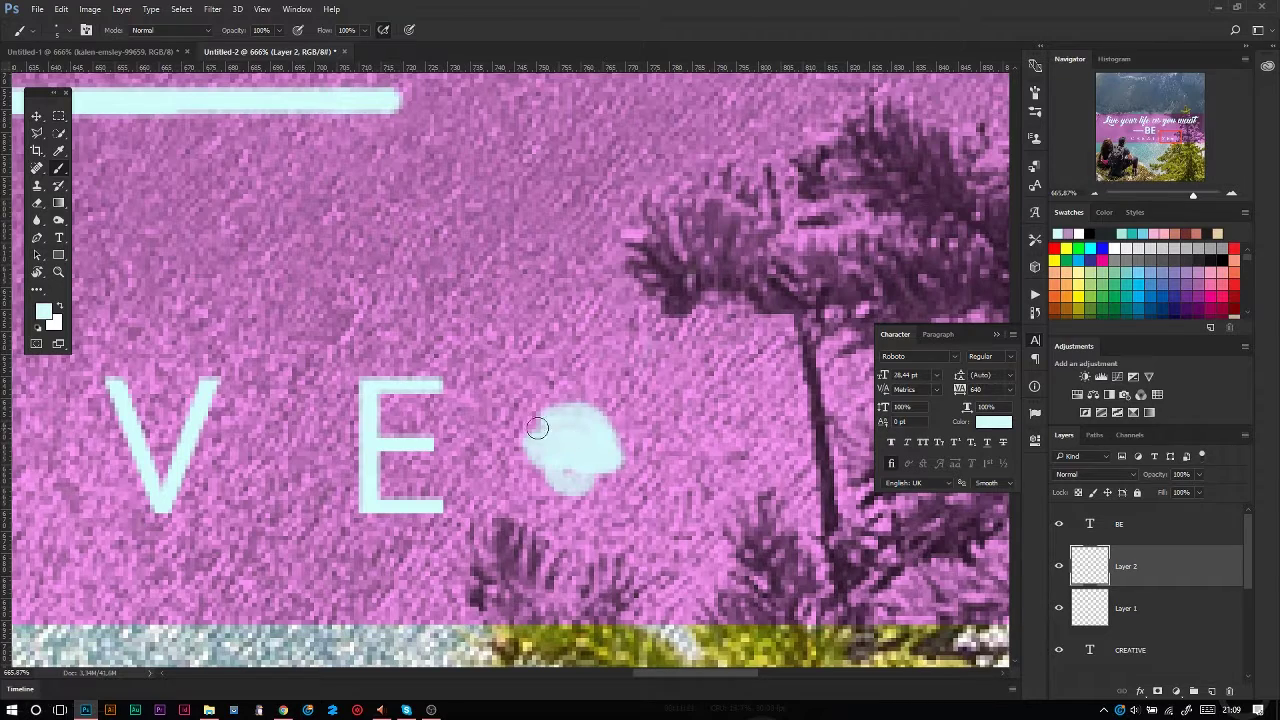
{"action": "left_click_drag", "start_coordinate": [537, 428], "coordinate": [566, 414]}
{"action": "key", "text": "ctrl+z"}
{"action": "key", "text": "ctrl+z"}
{"action": "key", "text": "ctrl+z"}
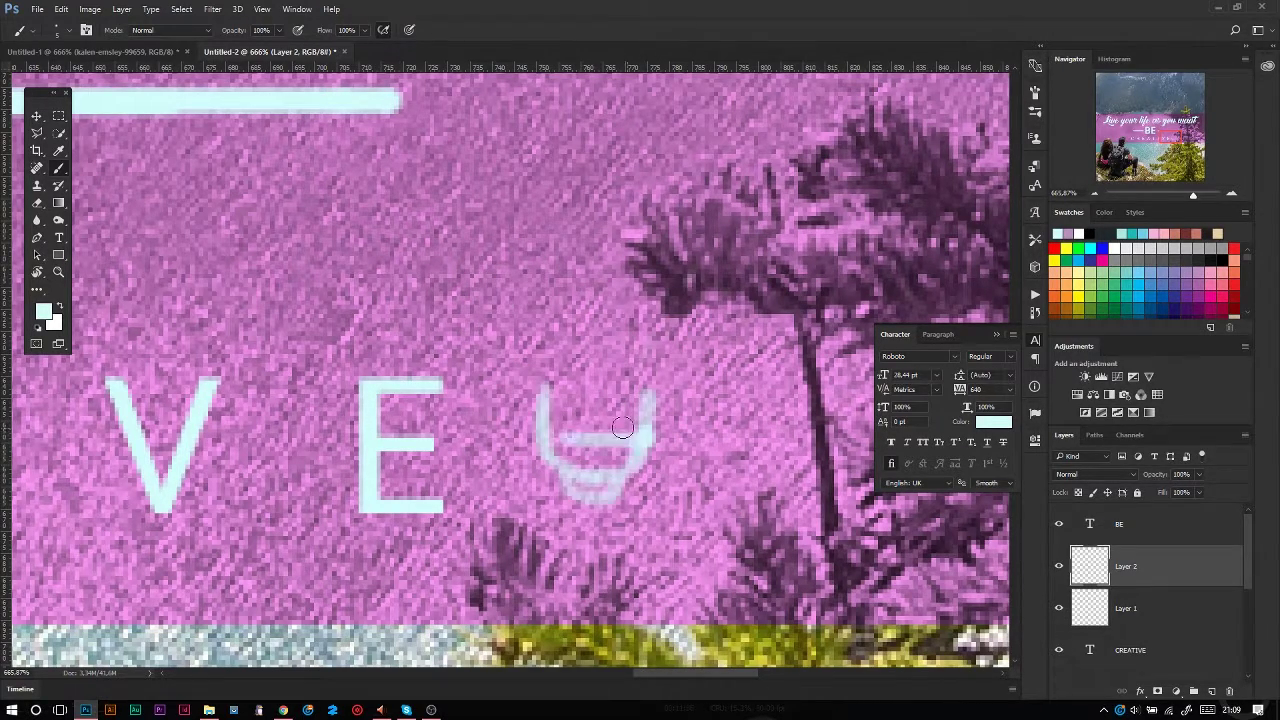
{"action": "left_click_drag", "start_coordinate": [524, 343], "coordinate": [650, 375]}
{"action": "key", "text": "ctrl+z"}
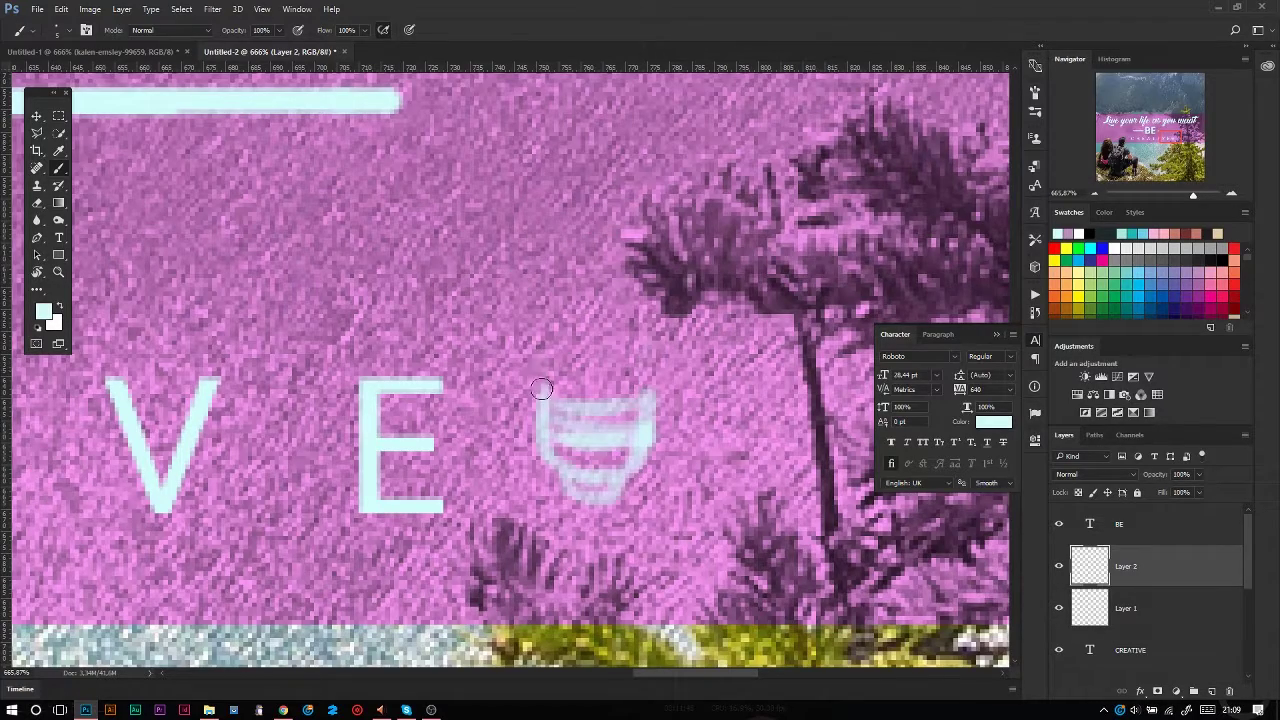
{"action": "mouse_move", "coordinate": [524, 342]}
{"action": "left_mouse_down"}
{"action": "mouse_move", "coordinate": [688, 298]}
{"action": "mouse_move", "coordinate": [620, 400]}
{"action": "left_mouse_up"}
{"action": "scroll", "coordinate": [495, 240], "scroll_direction": "up", "scroll_amount": 2}
{"action": "scroll", "coordinate": [495, 240], "scroll_direction": "left", "scroll_amount": 1}
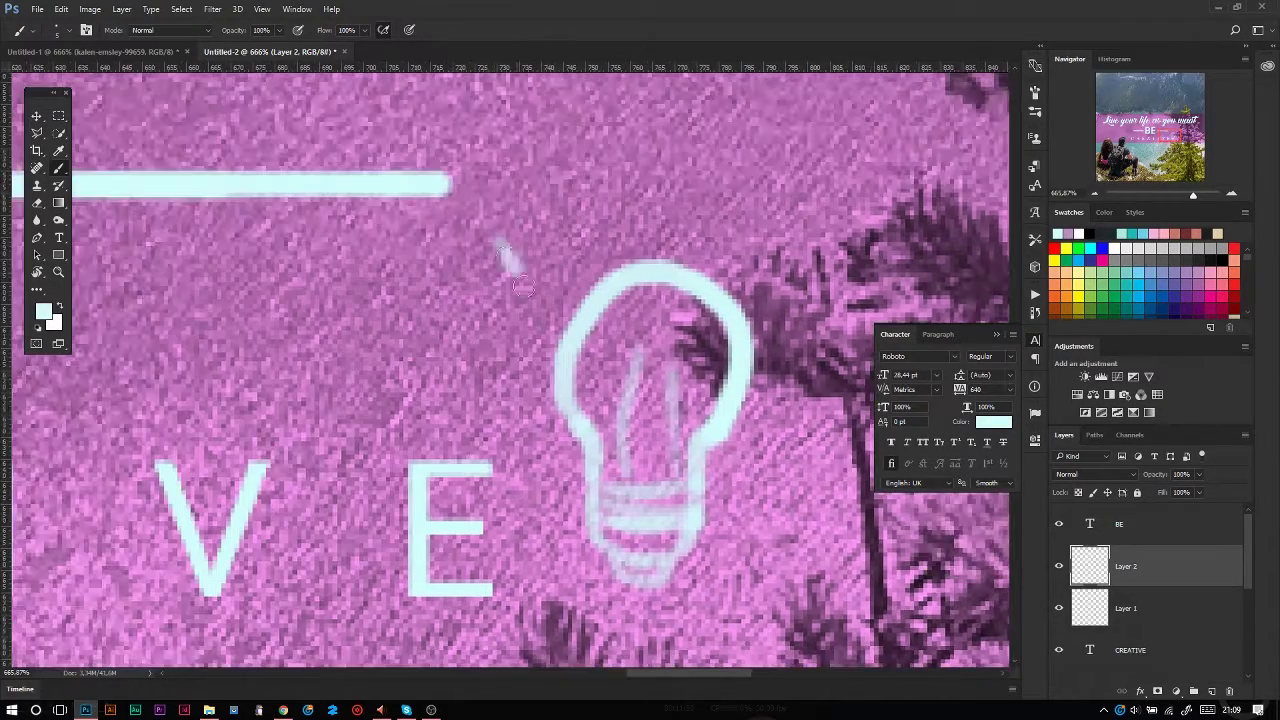
- Place a copy of the bulb on the left side of CREATIVE
{"action": "key", "text": "v"}
{"action": "scroll", "coordinate": [743, 269], "scroll_direction": "down", "scroll_amount": 5, "text": "alt"}
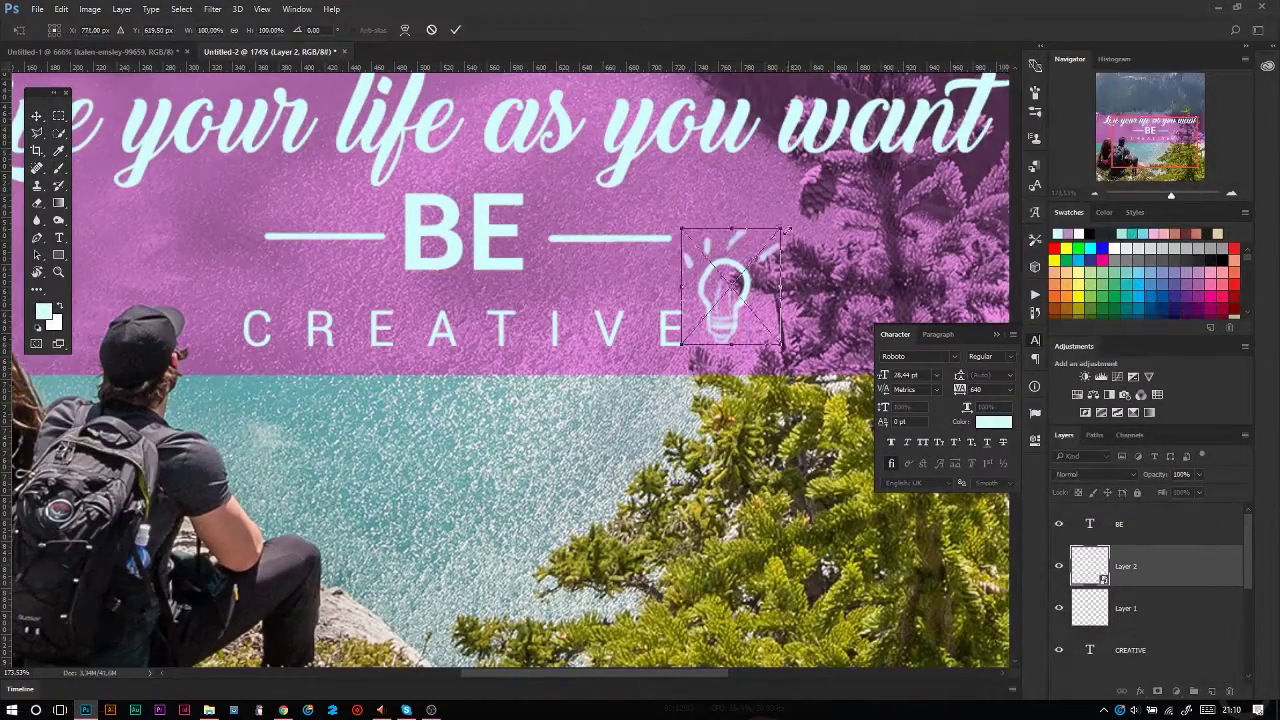
{"action": "left_click_drag", "start_coordinate": [725, 300], "coordinate": [245, 322]}
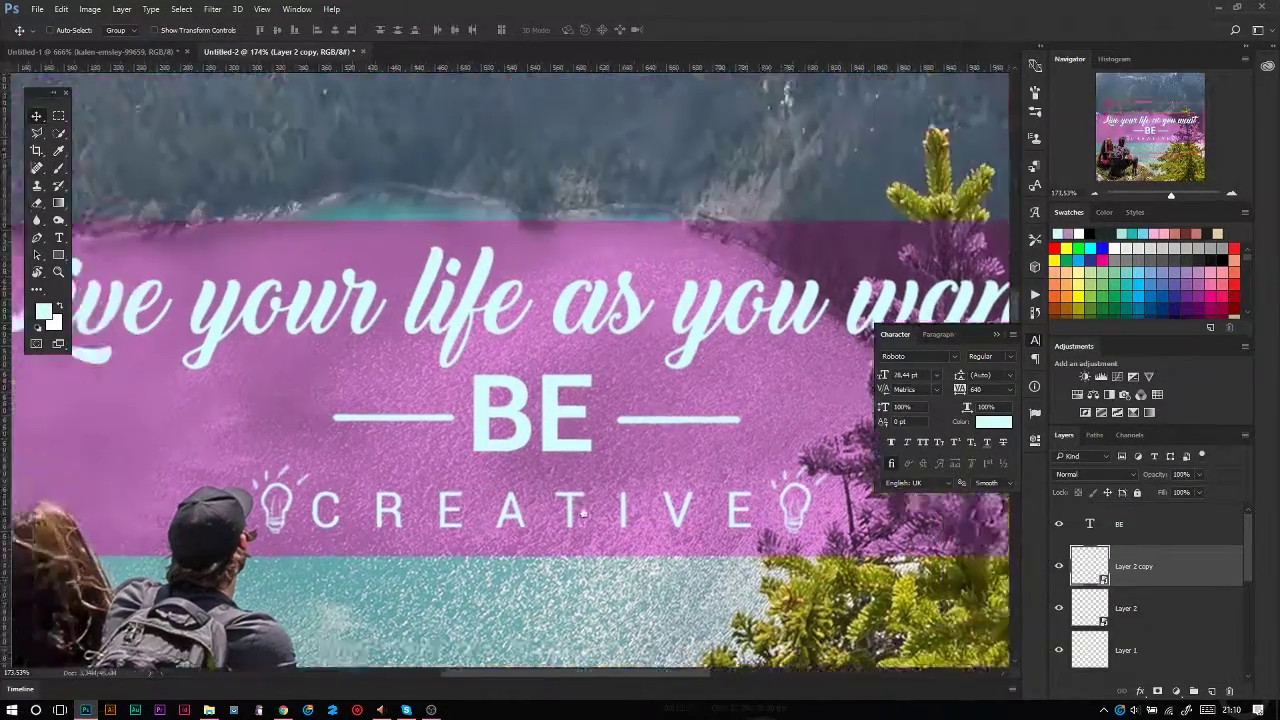
{"action": "left_click_drag", "start_coordinate": [101, 185], "coordinate": [499, 385]}
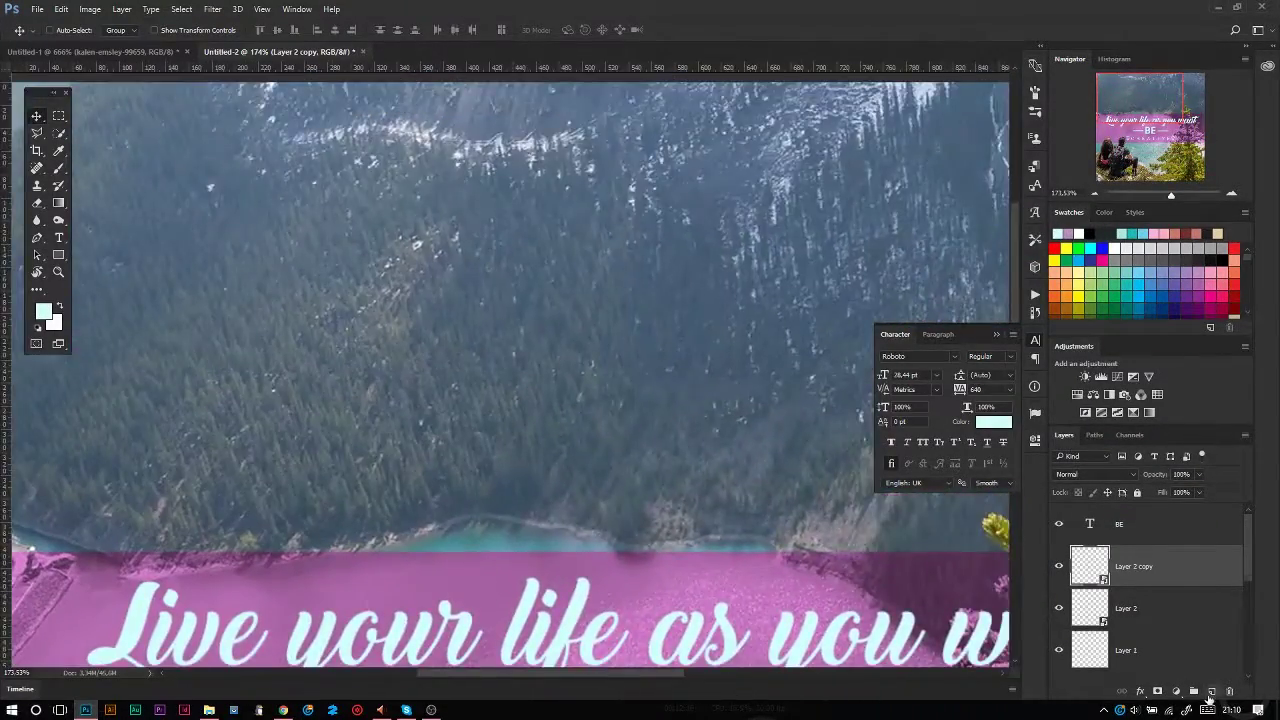
- Add another empty layer for more doodles with the Brush active
{"action": "key", "text": "ctrl+shift+alt+n"}
{"action": "key", "text": "b"}
{"action": "scroll", "coordinate": [515, 369], "scroll_direction": "down", "scroll_amount": 3}
{"action": "scroll", "coordinate": [553, 311], "scroll_direction": "up", "scroll_amount": 3, "text": "alt"}
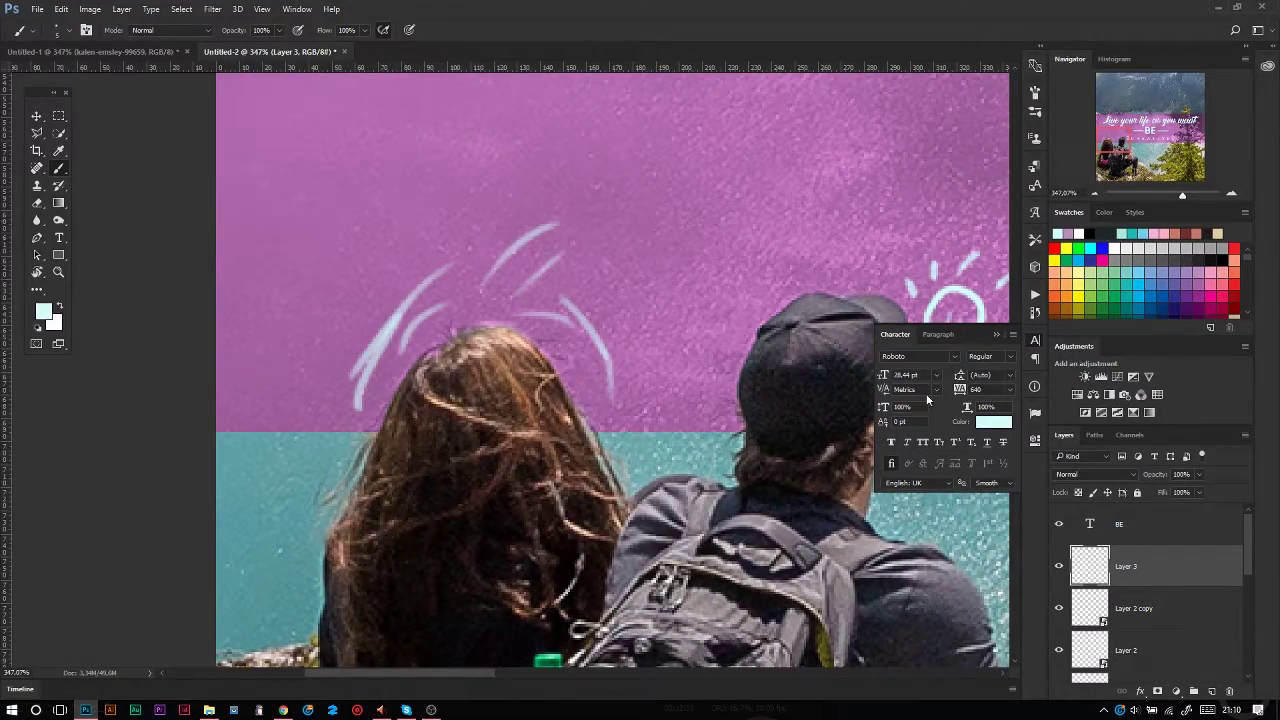
- Erase the stray strokes above the woman's head
{"action": "mouse_move", "coordinate": [556, 233]}
{"action": "left_mouse_down"}
{"action": "mouse_move", "coordinate": [360, 400]}
{"action": "mouse_move", "coordinate": [655, 237]}
{"action": "left_mouse_up"}
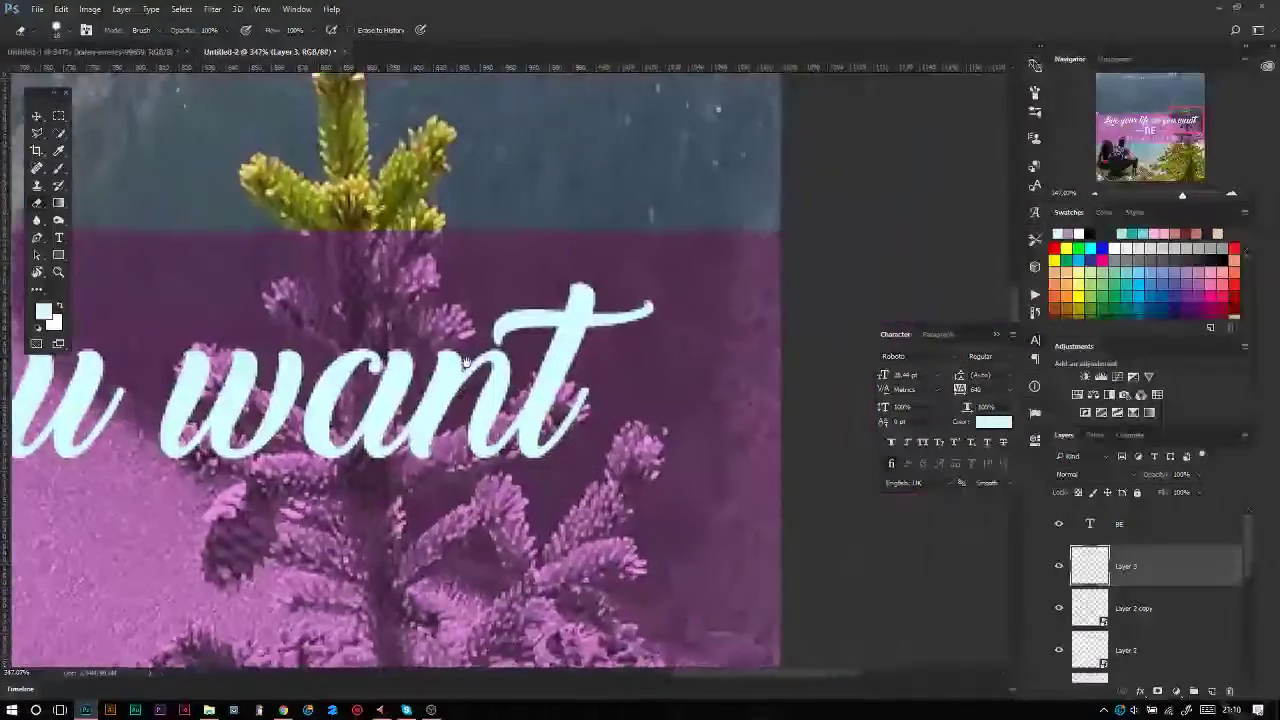
{"action": "scroll", "coordinate": [655, 237], "scroll_direction": "up", "scroll_amount": 2}
{"action": "left_click_drag", "start_coordinate": [517, 289], "coordinate": [565, 360]}
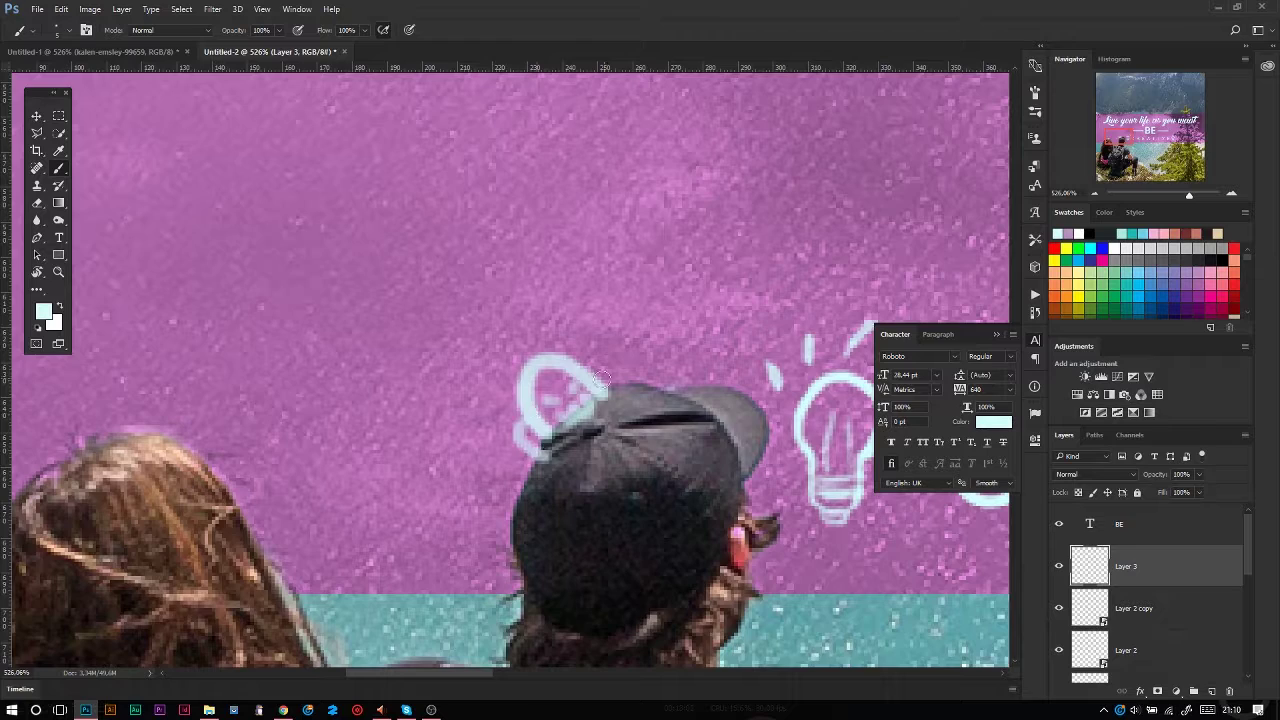
{"action": "scroll", "coordinate": [601, 376], "scroll_direction": "down", "scroll_amount": 2}
{"action": "scroll", "coordinate": [450, 370], "scroll_direction": "up", "scroll_amount": 2}
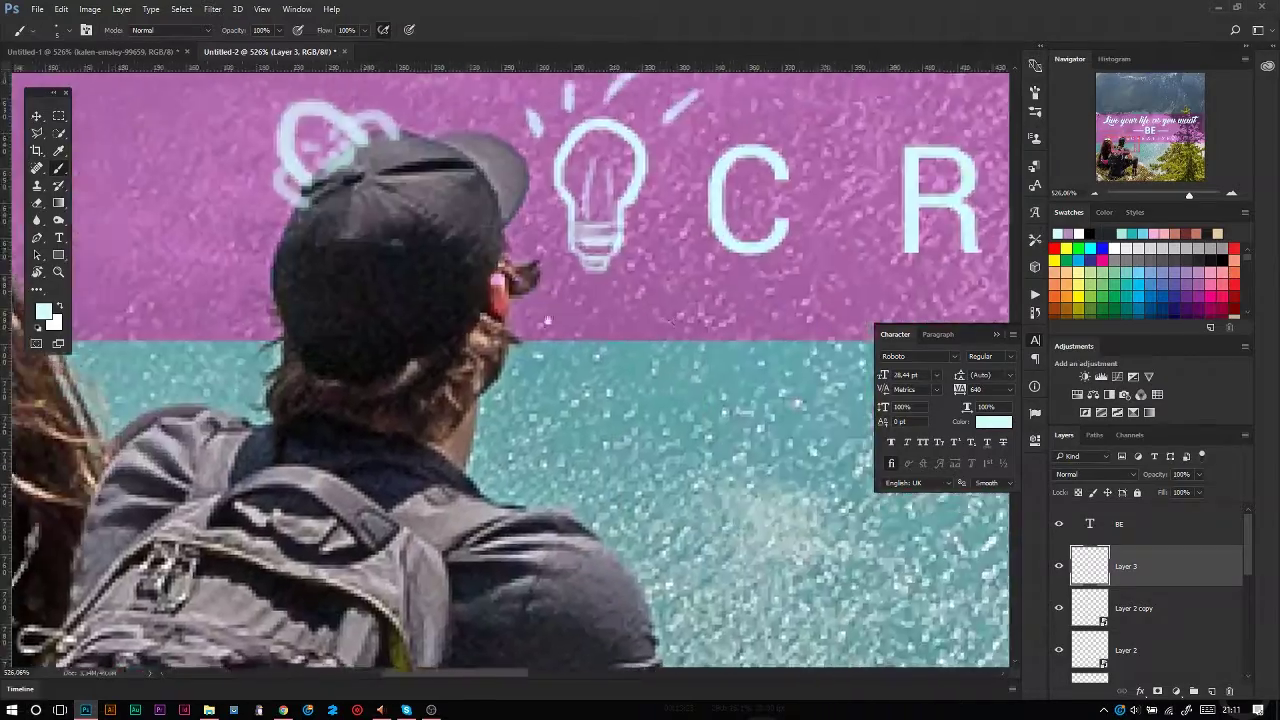
{"action": "scroll", "coordinate": [667, 322], "scroll_direction": "down", "scroll_amount": 5}
{"action": "scroll", "coordinate": [547, 224], "scroll_direction": "up", "scroll_amount": 3}
- Paint three V-shaped birds over the mountains
{"action": "left_click_drag", "start_coordinate": [286, 336], "coordinate": [404, 322]}
{"action": "left_click_drag", "start_coordinate": [643, 286], "coordinate": [740, 240]}
{"action": "left_click_drag", "start_coordinate": [200, 172], "coordinate": [285, 142]}
{"action": "scroll", "coordinate": [432, 366], "scroll_direction": "down", "scroll_amount": 5}
{"action": "scroll", "coordinate": [431, 364], "scroll_direction": "up", "scroll_amount": 5}
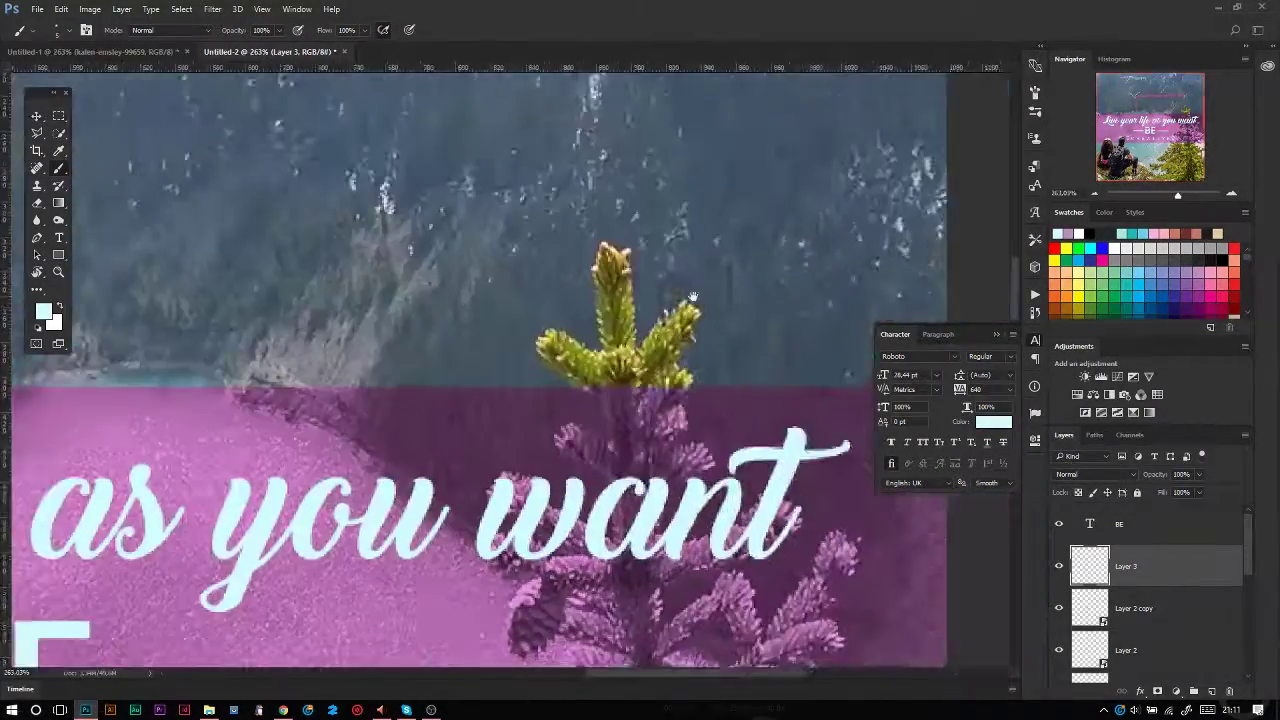
{"action": "scroll", "coordinate": [431, 364], "scroll_direction": "up", "scroll_amount": 1}
{"action": "scroll", "coordinate": [1100, 600], "scroll_direction": "down", "scroll_amount": 2}
- Hide the other layers to show only the lake photo and add a layer
{"action": "left_click", "coordinate": [1060, 632], "text": "alt"}
{"action": "scroll", "coordinate": [1066, 635], "scroll_direction": "up", "scroll_amount": 2}
{"action": "left_click", "coordinate": [1059, 566], "text": "alt"}
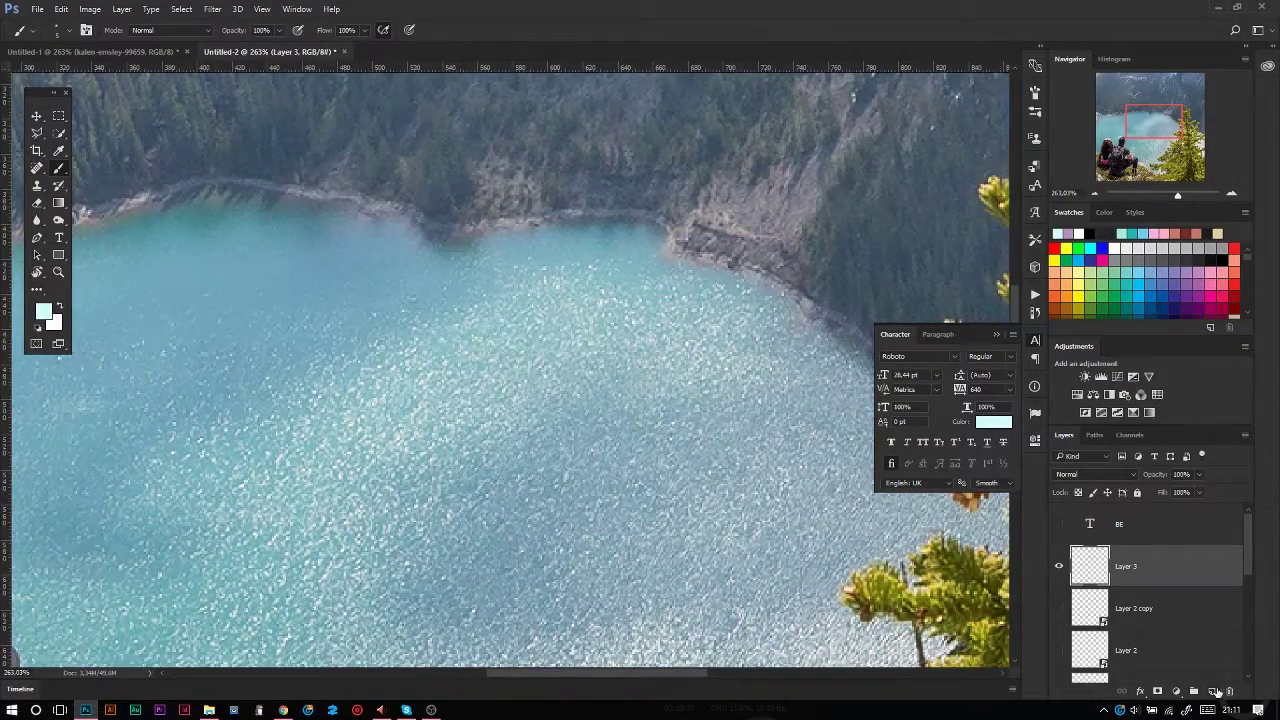
- Brush a small fish with a fin, looped body and dotted eye
{"action": "left_click", "coordinate": [1212, 691]}
{"action": "mouse_move", "coordinate": [417, 330]}
{"action": "left_mouse_down"}
{"action": "mouse_move", "coordinate": [455, 292]}
{"action": "mouse_move", "coordinate": [586, 322]}
{"action": "left_mouse_up"}
{"action": "key", "text": "ctrl+z"}
{"action": "left_click_drag", "start_coordinate": [423, 306], "coordinate": [551, 294]}
{"action": "mouse_move", "coordinate": [471, 294]}
{"action": "left_mouse_down"}
{"action": "mouse_move", "coordinate": [543, 294]}
{"action": "mouse_move", "coordinate": [506, 263]}
{"action": "left_mouse_up"}
{"action": "mouse_move", "coordinate": [403, 258]}
{"action": "left_mouse_down"}
{"action": "mouse_move", "coordinate": [388, 302]}
{"action": "mouse_move", "coordinate": [440, 324]}
{"action": "mouse_move", "coordinate": [372, 266]}
{"action": "mouse_move", "coordinate": [396, 256]}
{"action": "left_mouse_up"}
{"action": "key", "text": "ctrl+z"}
{"action": "left_click_drag", "start_coordinate": [396, 300], "coordinate": [452, 289]}
{"action": "left_click", "coordinate": [370, 262]}
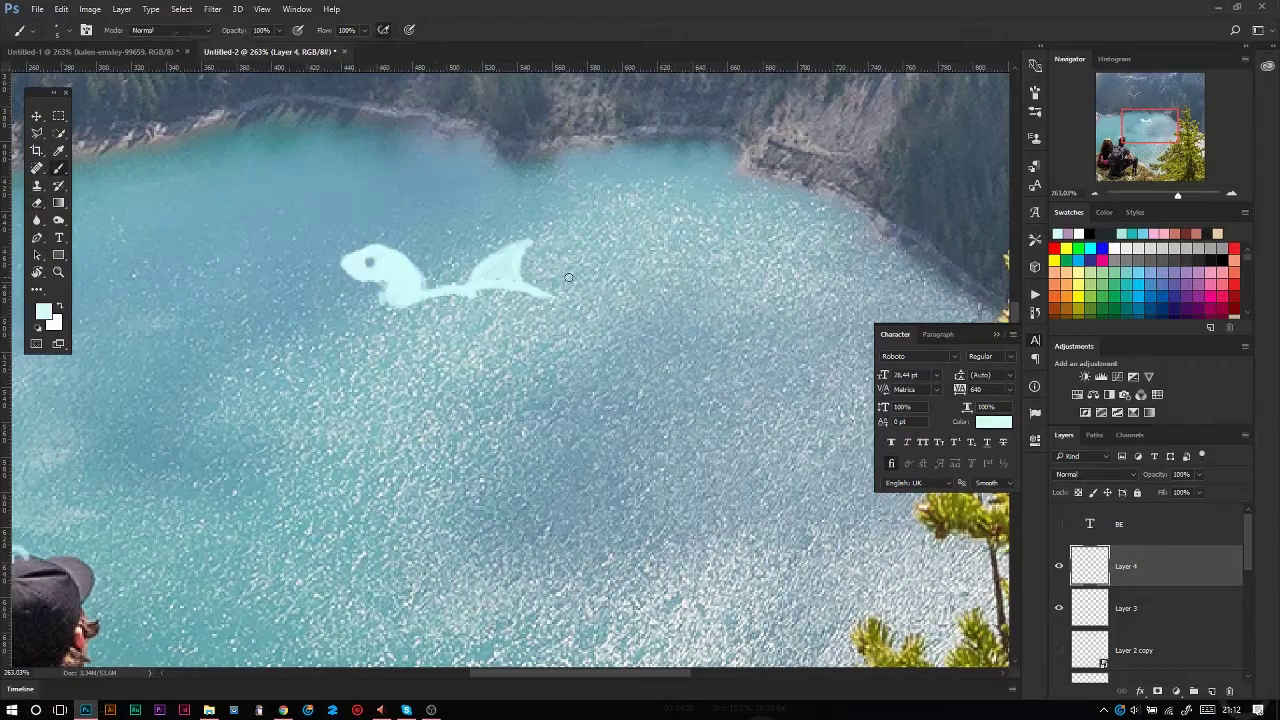
- Show all layers again and move the fish down into the lake water
{"action": "left_click_drag", "start_coordinate": [1060, 568], "coordinate": [1060, 680]}
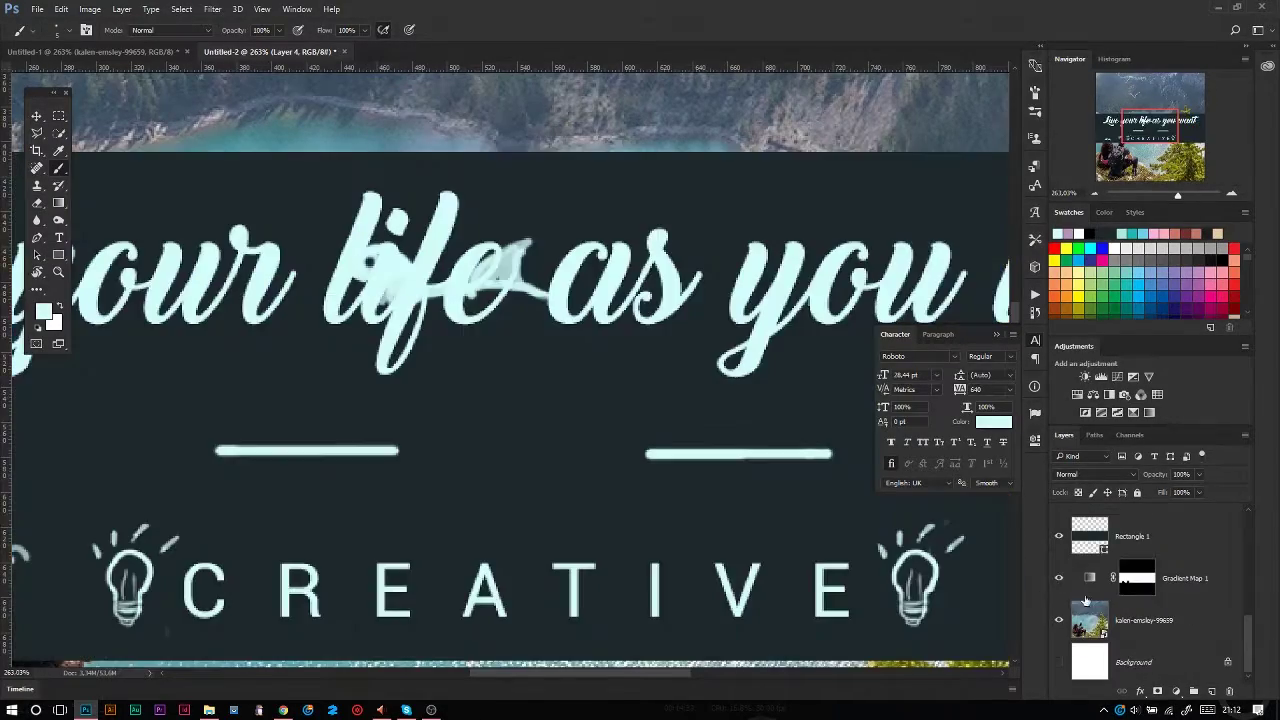
{"action": "key", "text": "v"}
{"action": "scroll", "coordinate": [722, 436], "scroll_direction": "down", "scroll_amount": 5}
{"action": "scroll", "coordinate": [1150, 600], "scroll_direction": "down", "scroll_amount": 3}
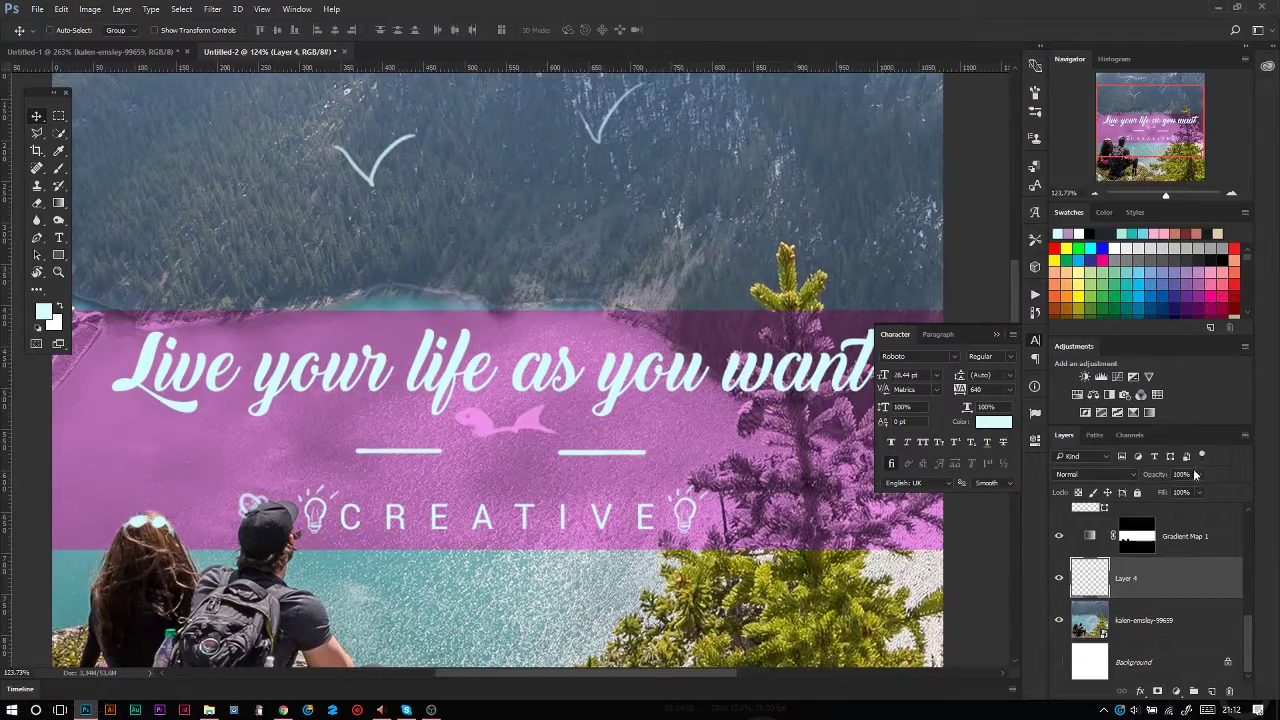
{"action": "mouse_move", "coordinate": [543, 451]}
{"action": "left_mouse_down"}
{"action": "mouse_move", "coordinate": [672, 428]}
{"action": "mouse_move", "coordinate": [655, 410]}
{"action": "left_mouse_up"}
{"action": "scroll", "coordinate": [910, 465], "scroll_direction": "down", "scroll_amount": 3}
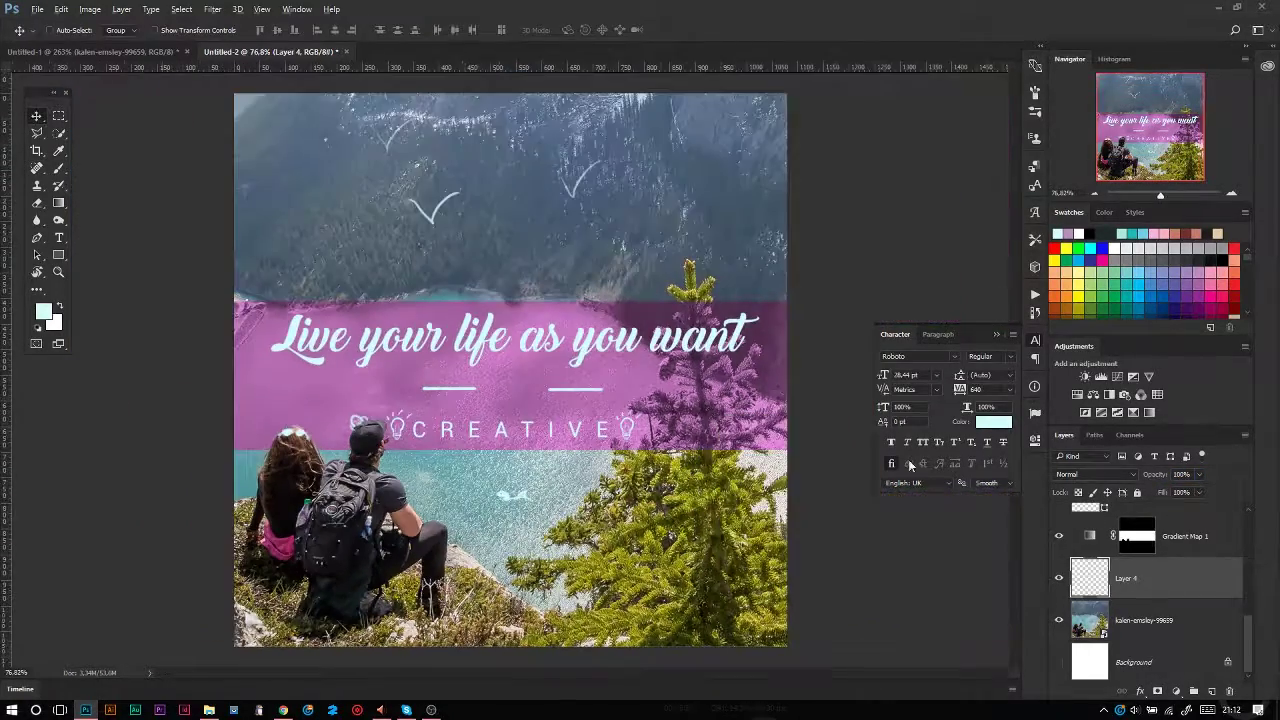
- Brush a small hatched house with a door on Layer 5 atop the pine tree
{"action": "scroll", "coordinate": [1150, 600], "scroll_direction": "up", "scroll_amount": 3}
{"action": "left_click", "coordinate": [1126, 566]}
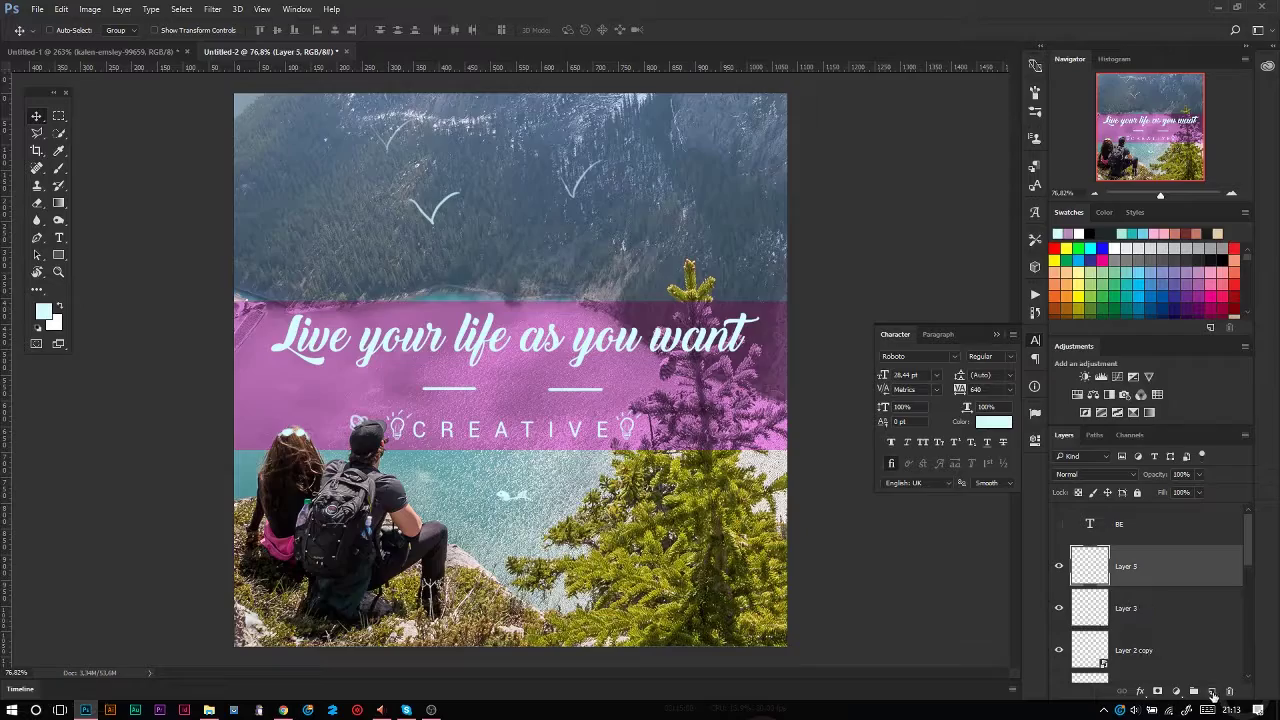
{"action": "key", "text": "b"}
{"action": "scroll", "coordinate": [287, 219], "scroll_direction": "up", "scroll_amount": 5}
{"action": "scroll", "coordinate": [514, 362], "scroll_direction": "down", "scroll_amount": 3}
{"action": "scroll", "coordinate": [600, 420], "scroll_direction": "up", "scroll_amount": 4}
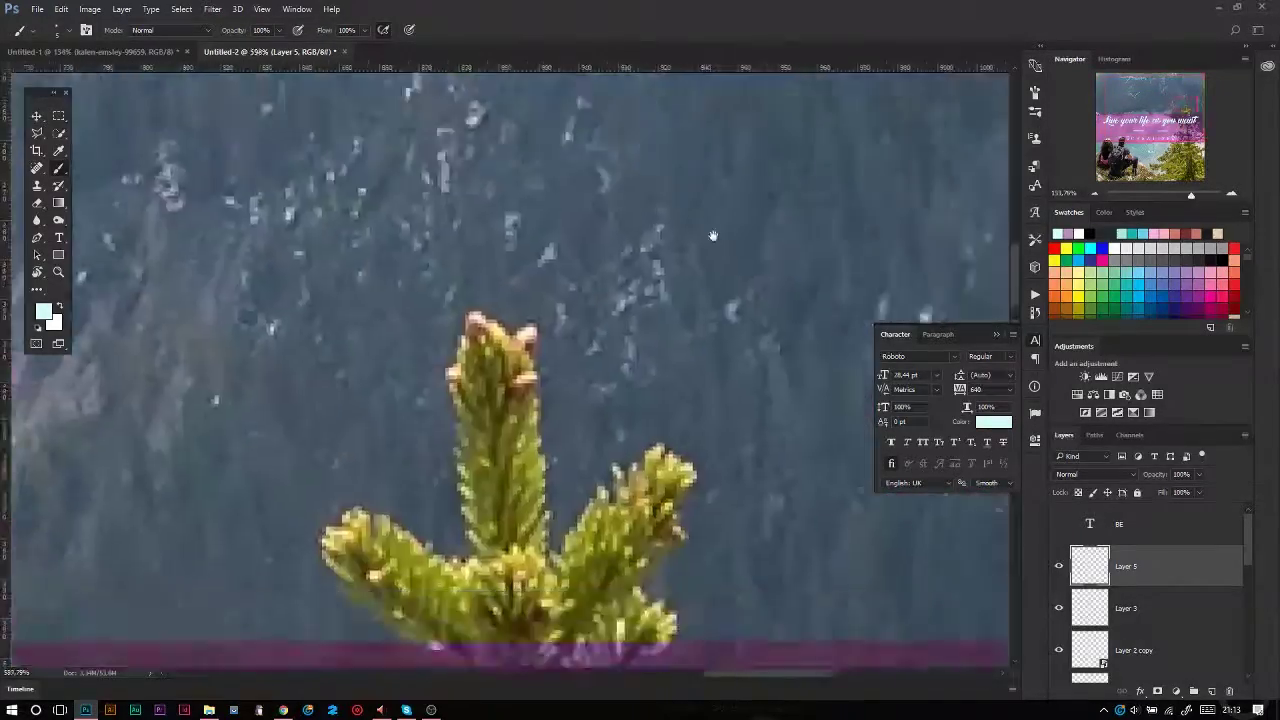
{"action": "scroll", "coordinate": [289, 378], "scroll_direction": "down", "scroll_amount": 3}
{"action": "left_click_drag", "start_coordinate": [620, 283], "coordinate": [647, 243]}
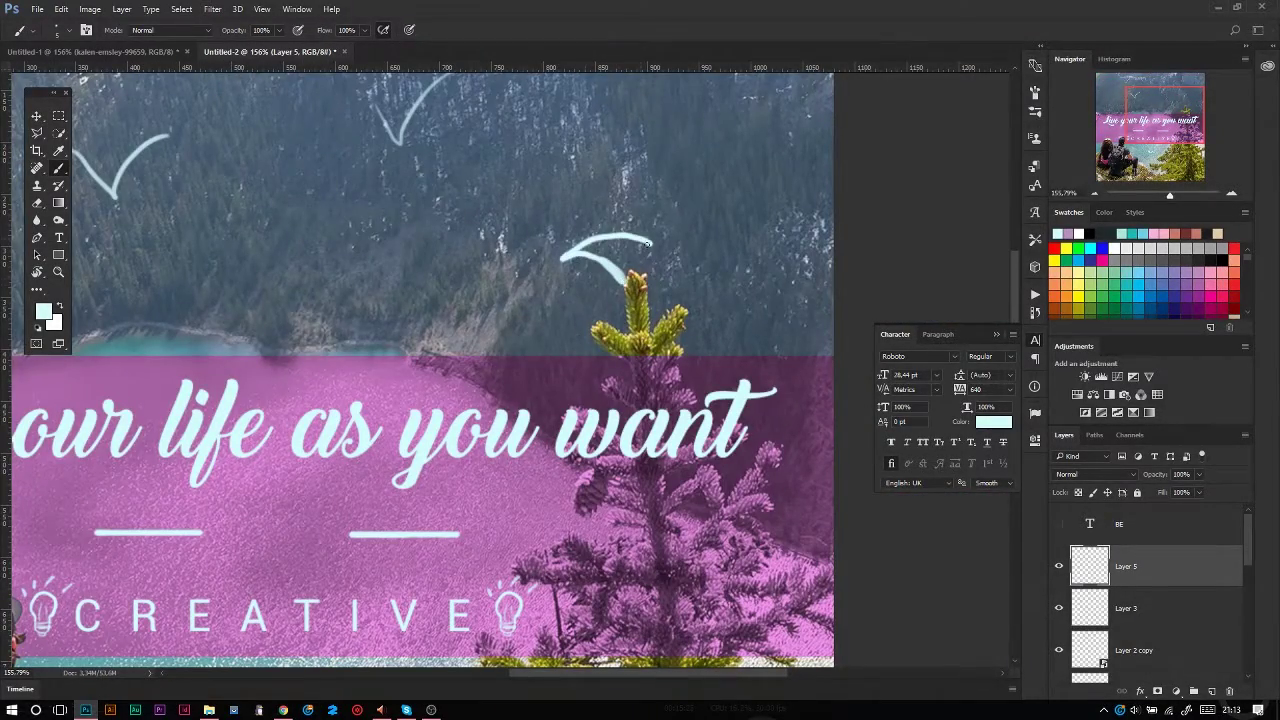
{"action": "key", "text": "ctrl+z"}
{"action": "key", "text": "ctrl+z"}
{"action": "left_click_drag", "start_coordinate": [615, 274], "coordinate": [598, 248]}
{"action": "mouse_move", "coordinate": [675, 261]}
{"action": "left_mouse_down"}
{"action": "mouse_move", "coordinate": [588, 224]}
{"action": "mouse_move", "coordinate": [660, 217]}
{"action": "left_mouse_up"}
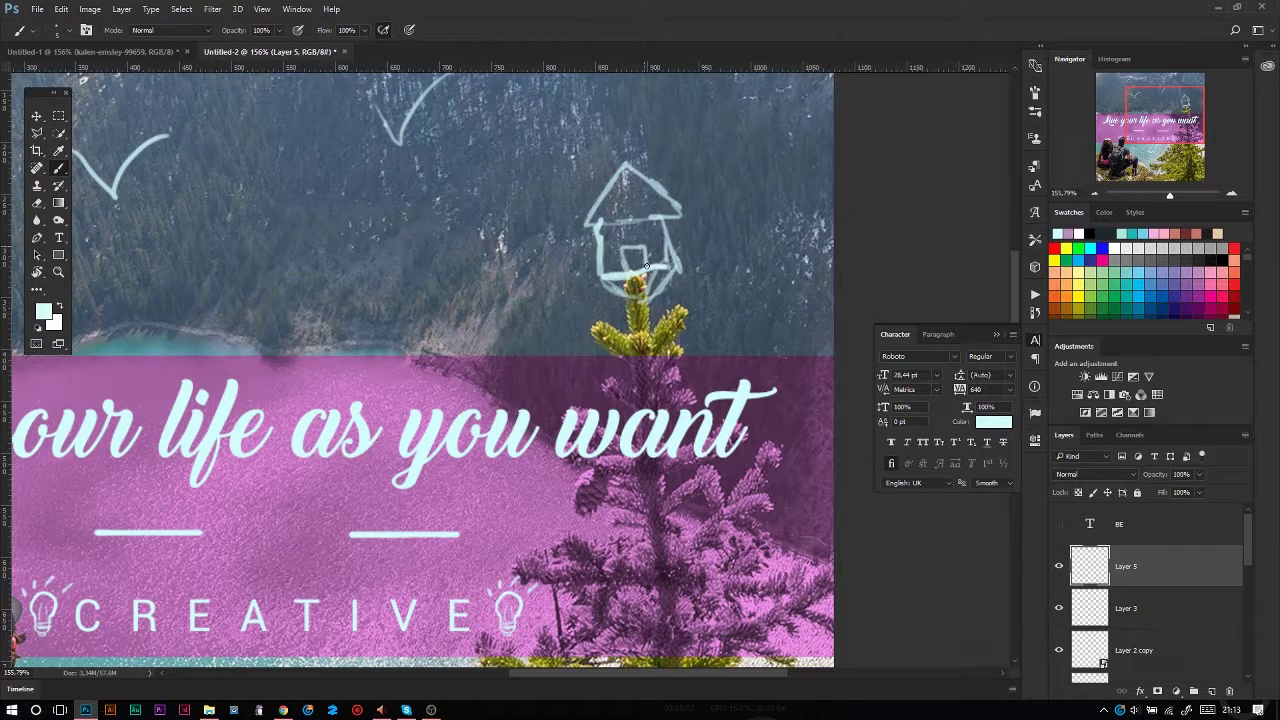
{"action": "mouse_move", "coordinate": [618, 234]}
{"action": "left_mouse_down"}
{"action": "mouse_move", "coordinate": [628, 205]}
{"action": "mouse_move", "coordinate": [650, 258]}
{"action": "left_mouse_up"}
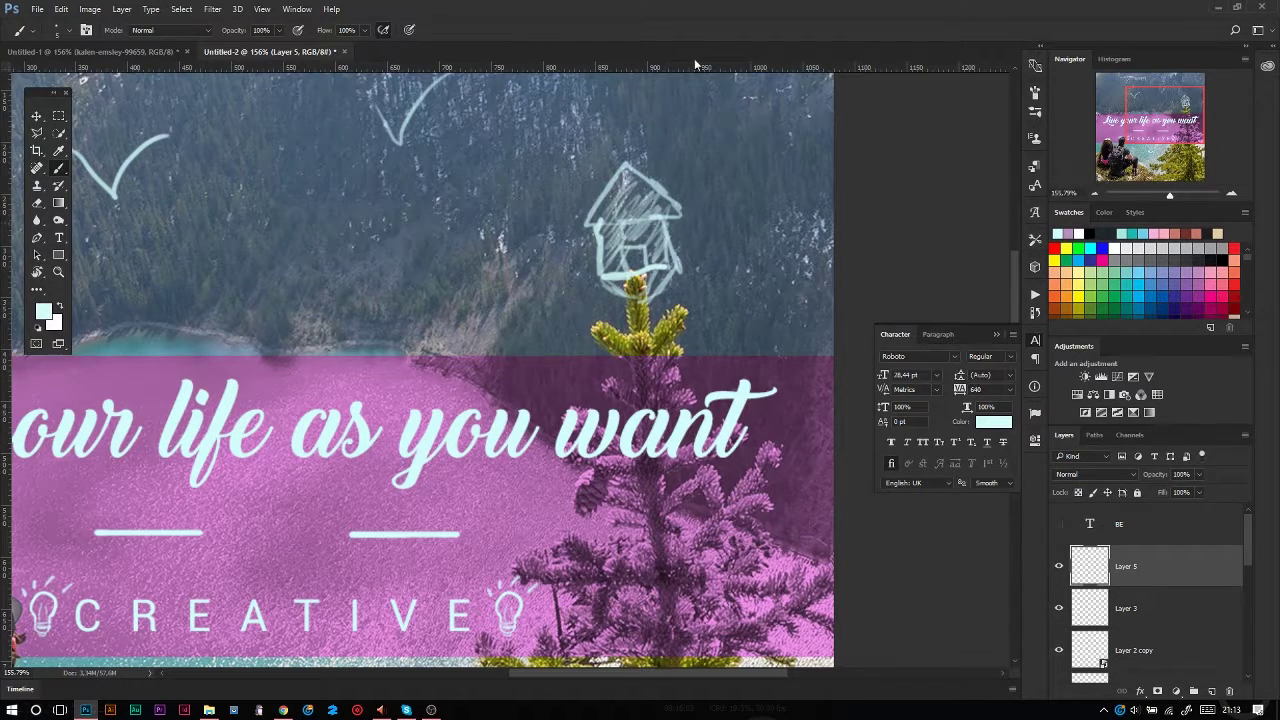
{"action": "key", "text": "ctrl+0"}
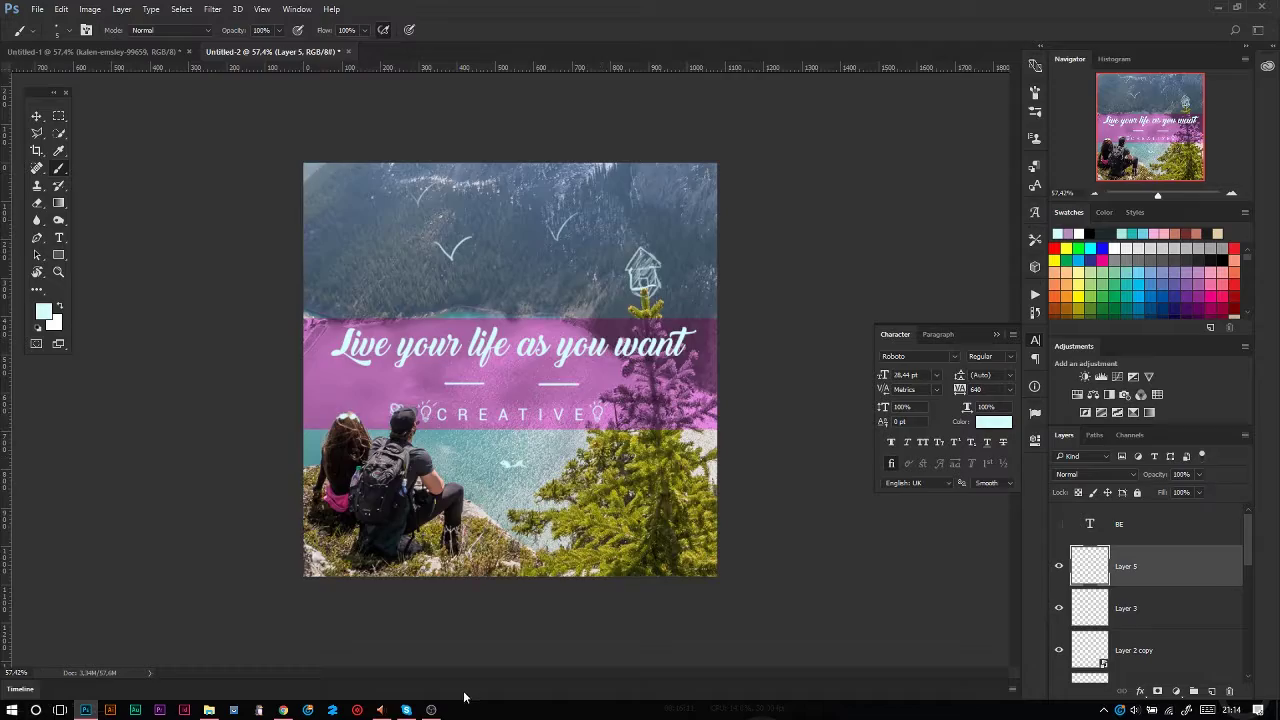
- Zoom in and turn the BE text layer's visibility back on
{"action": "key", "text": "ctrl+1"}
{"action": "left_click", "coordinate": [1059, 523]}
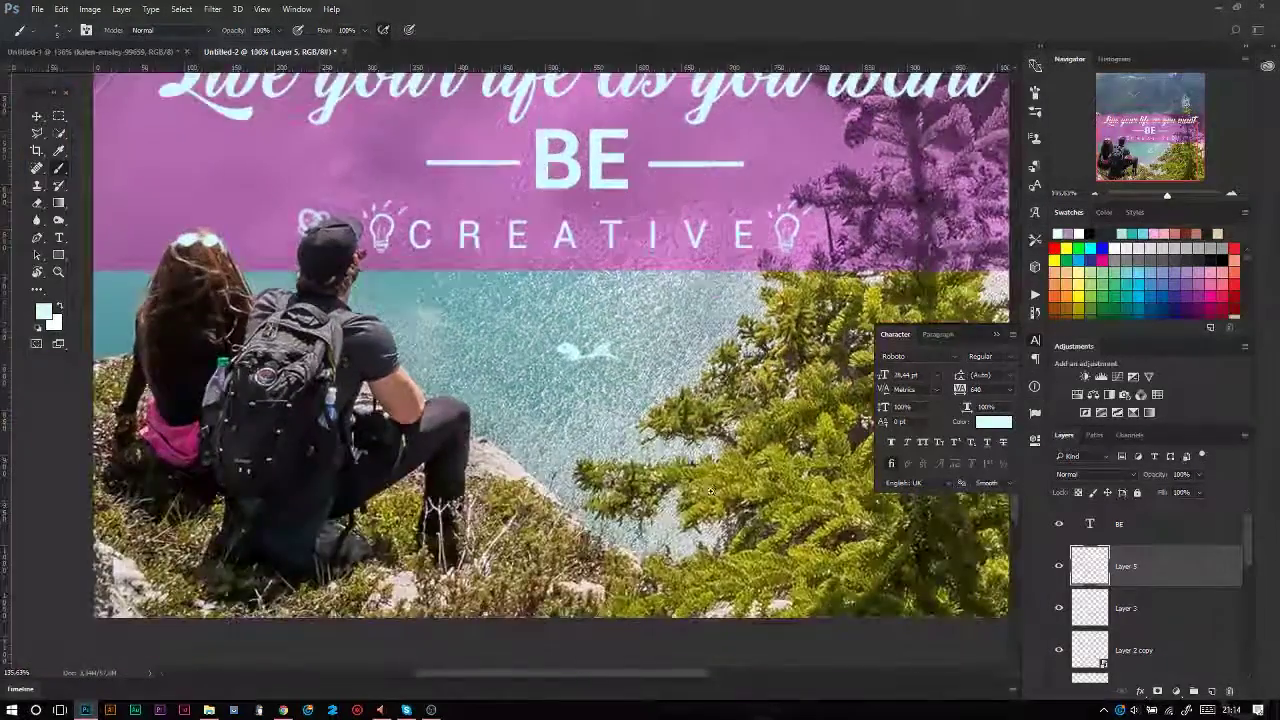